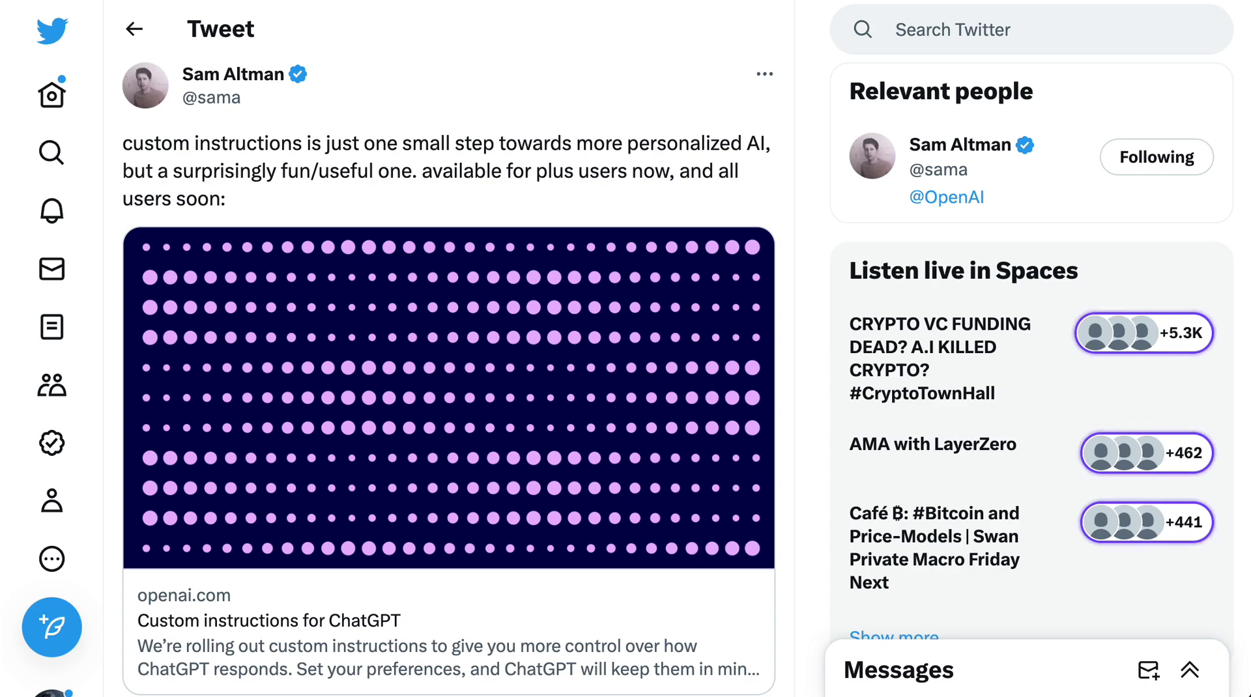
scroll(204, 266, up, 1)
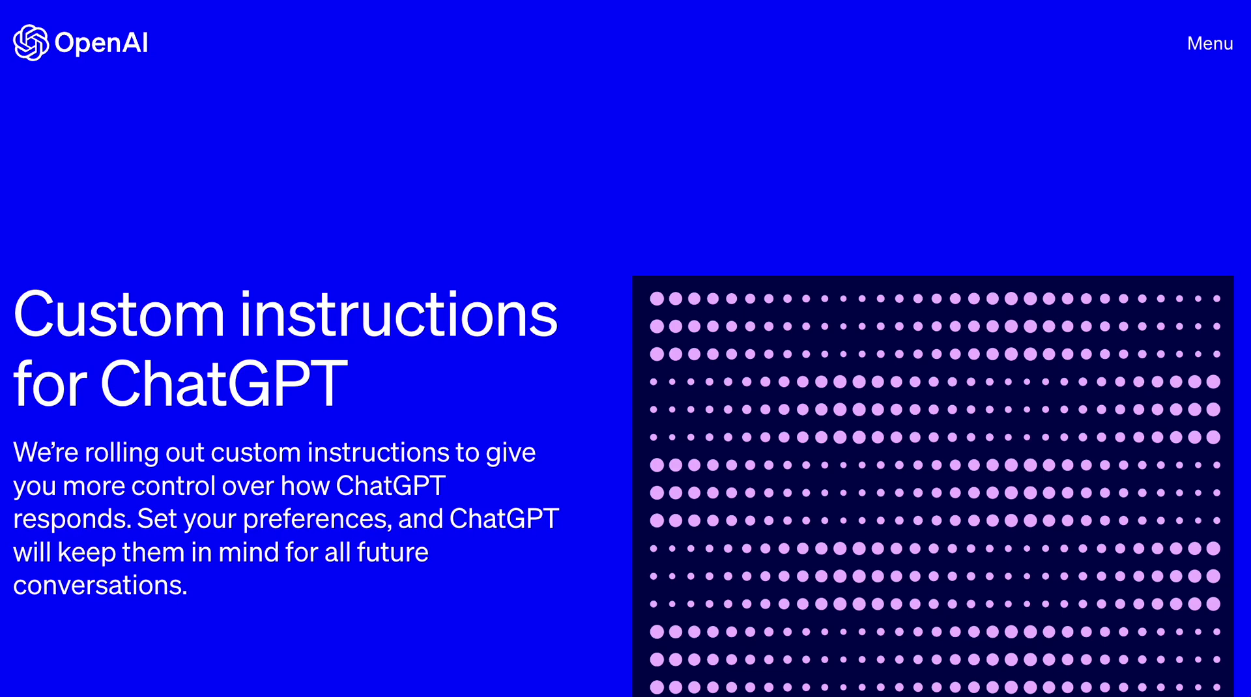
scroll(625, 391, down, 3)
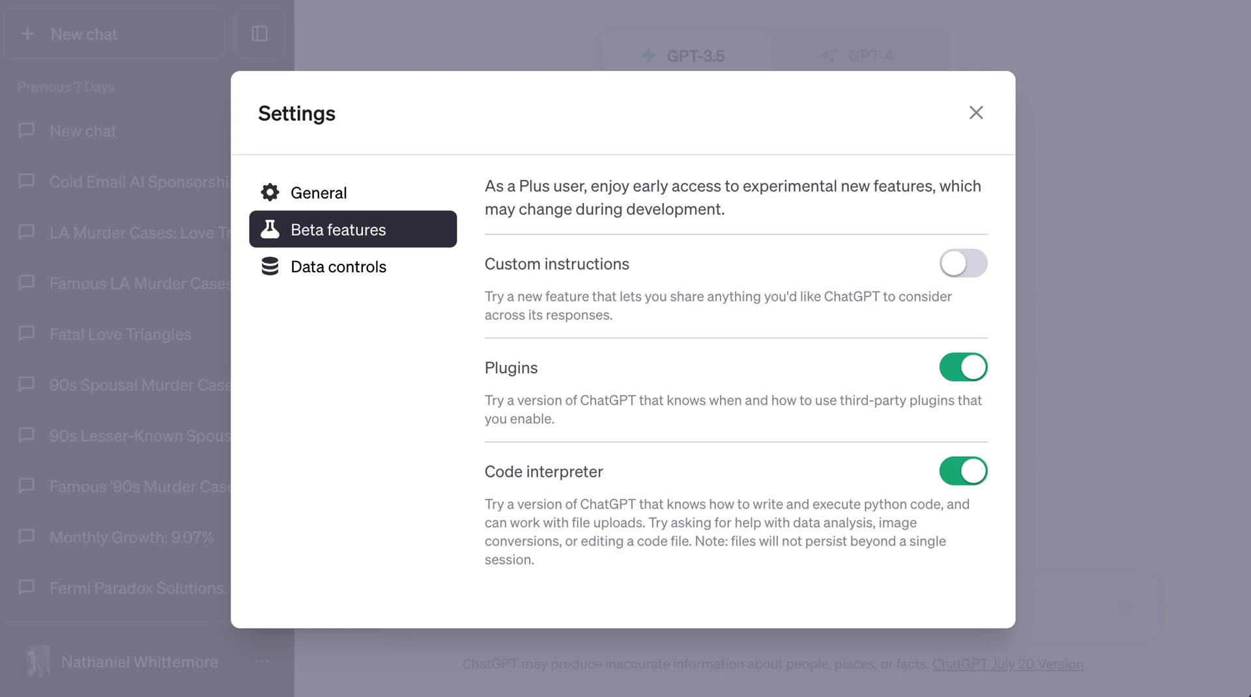
- Enable the Custom instructions beta feature and open the custom instructions form, accepting its introduction notice
click(963, 264)
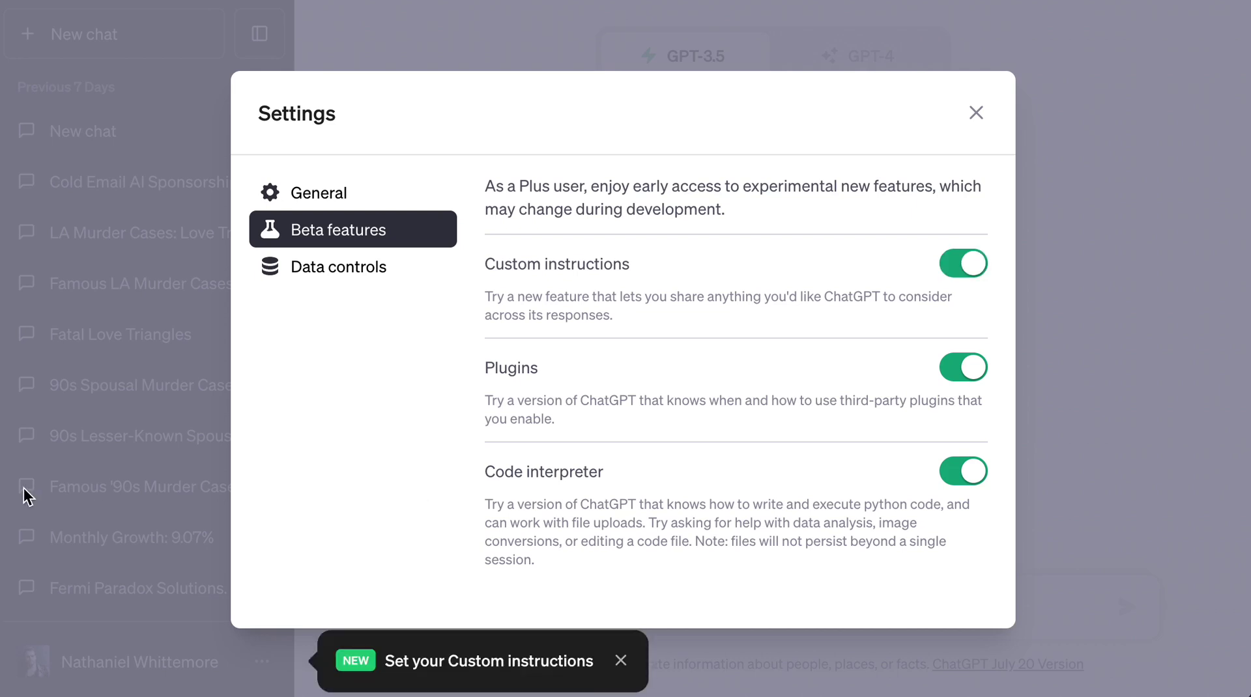
click(478, 673)
click(274, 676)
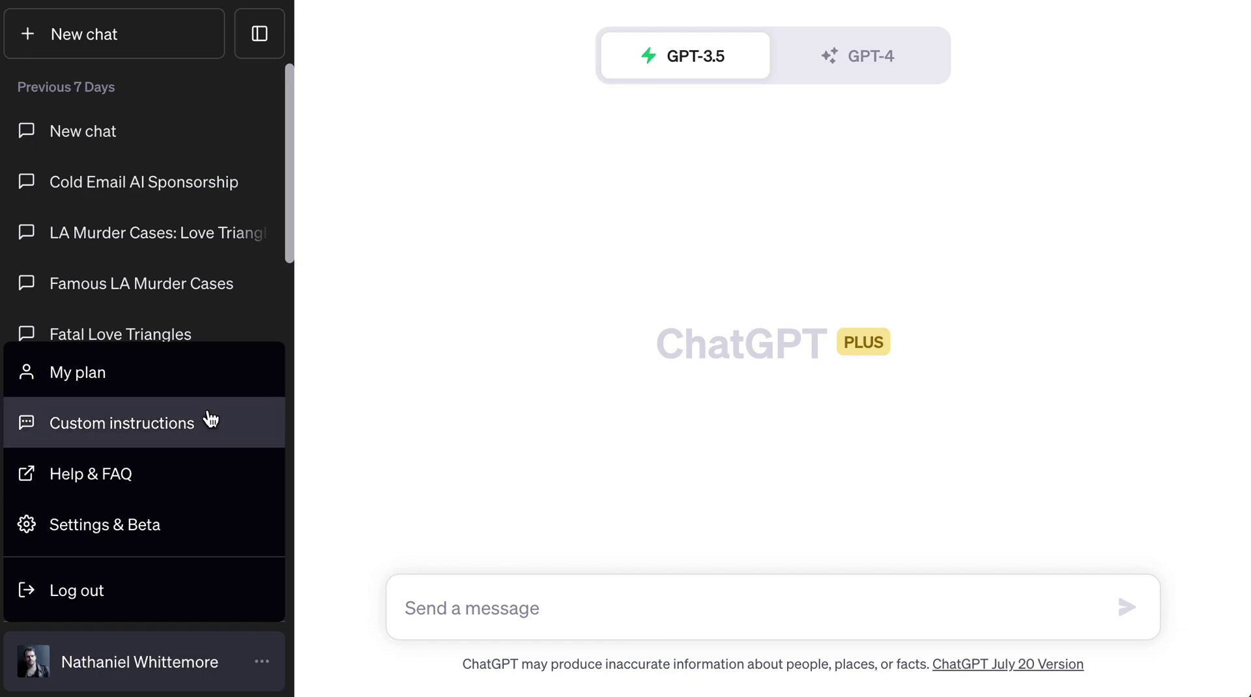
click(181, 424)
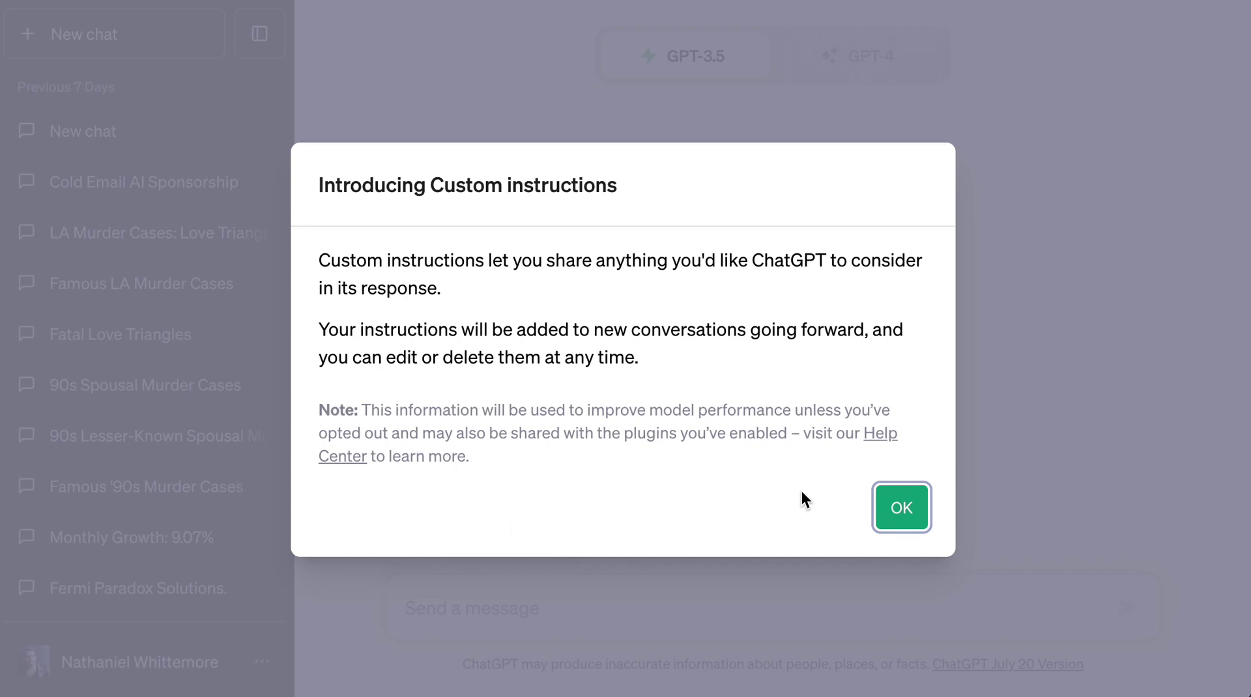
click(899, 507)
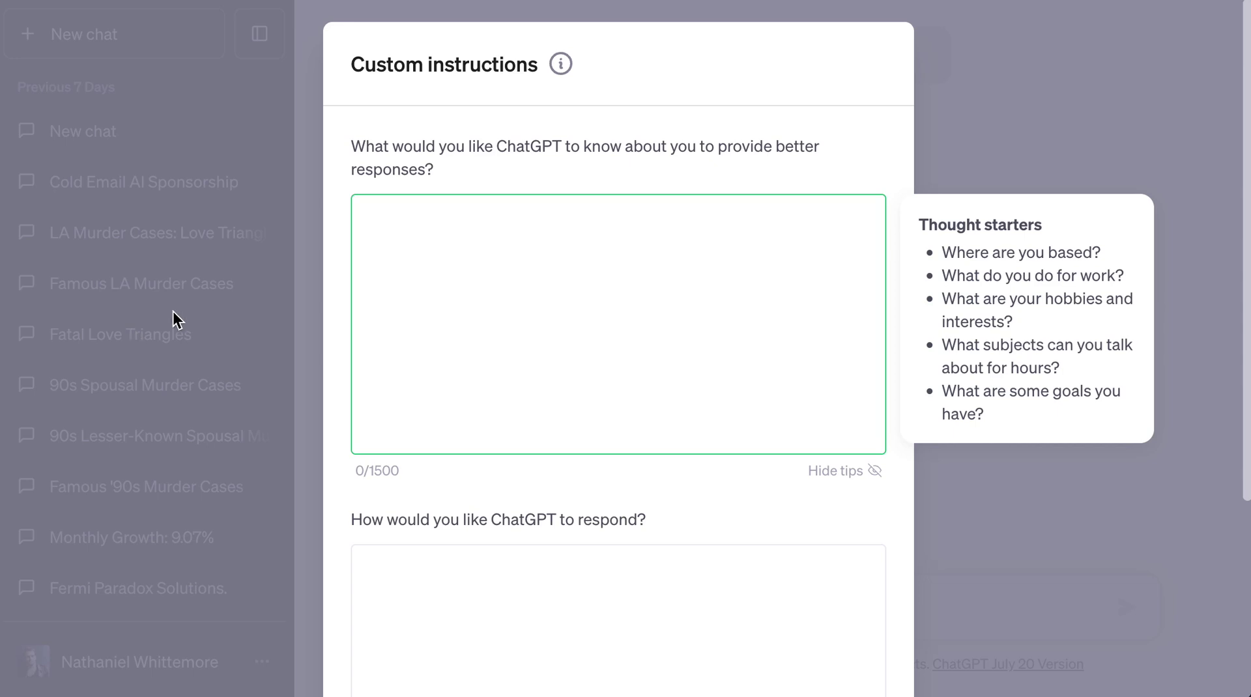
- Fill in the about-you field with "I'm an artificial intelligence podcaster who creates content to help a mass audience better understand AI."
text(I'm an artificial intel)
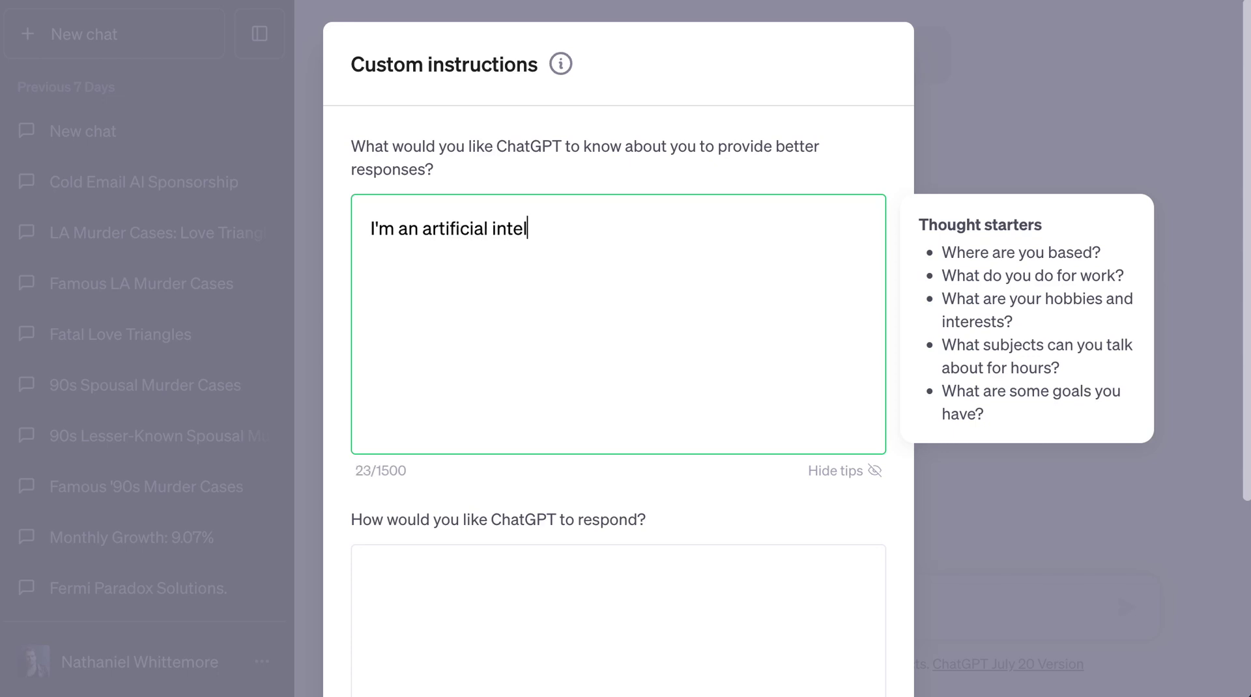
text(ligence podcaster wh)
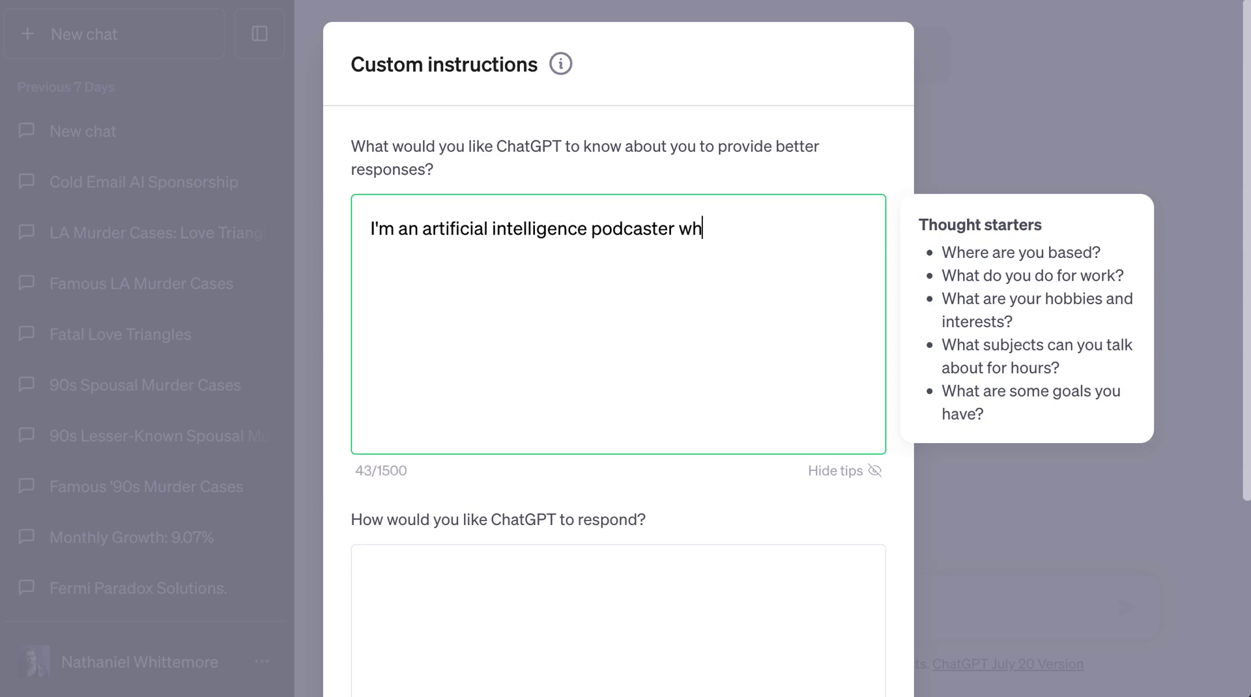
text(o creates content t)
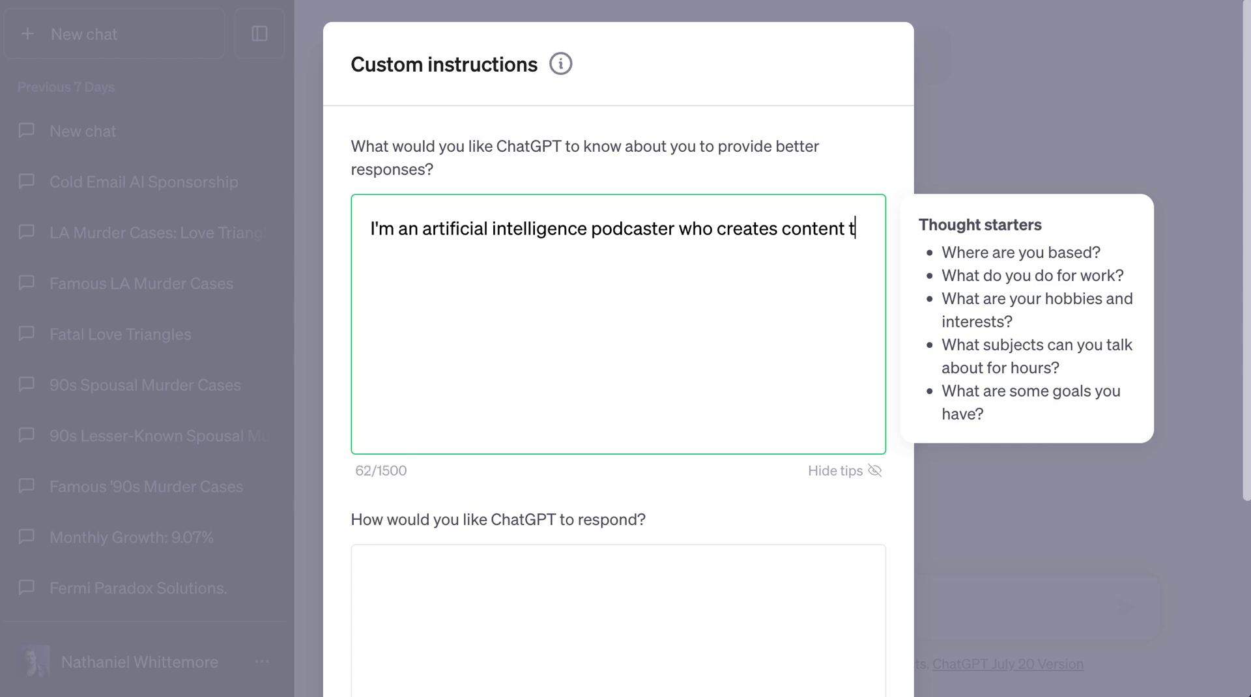
text(o help a mass audience betwe)
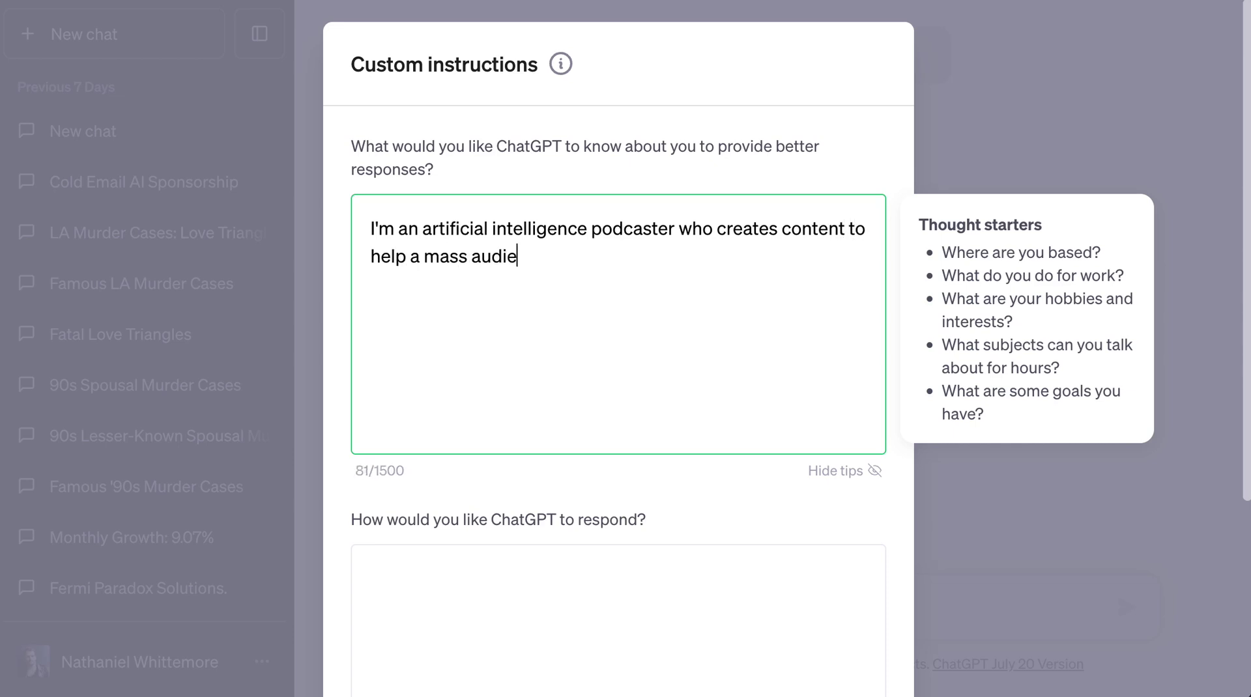
key(BackSpace)
key(BackSpace)
text(ter understand AI.)
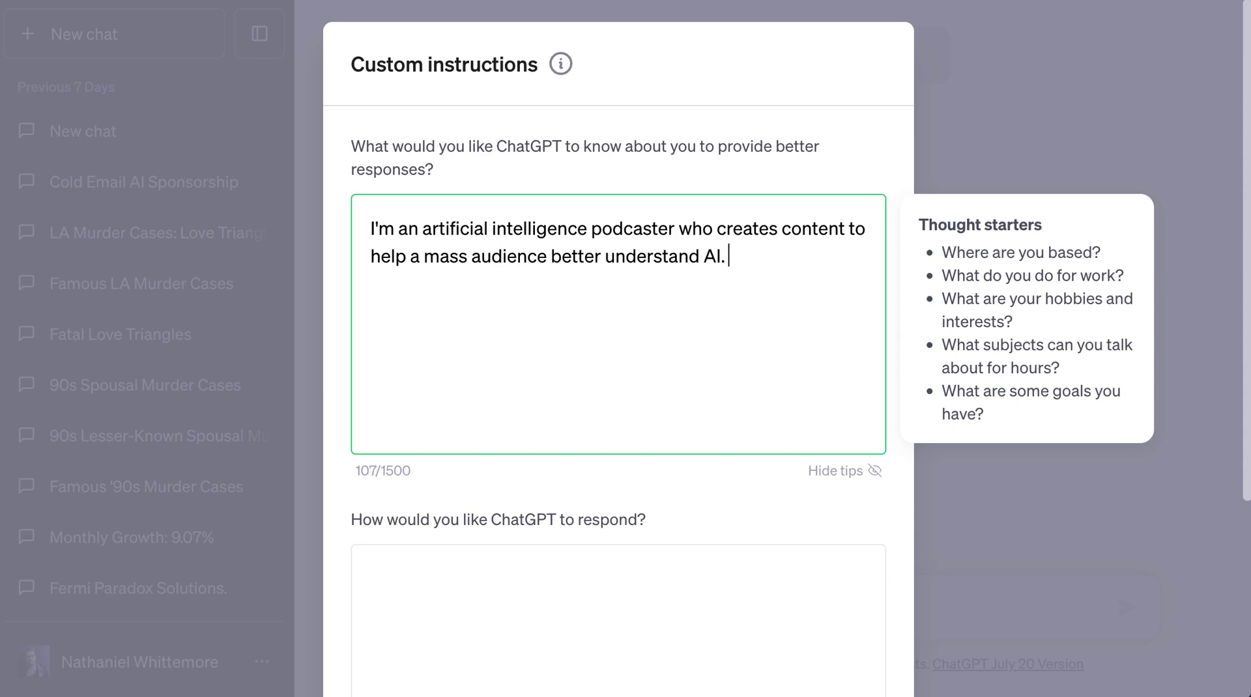
- In the response preferences, write "I'd like you to explain things at an undergraduate comprehension level for people without deep technical understanding, but who"
scroll(402, 455, down, 3)
click(402, 455)
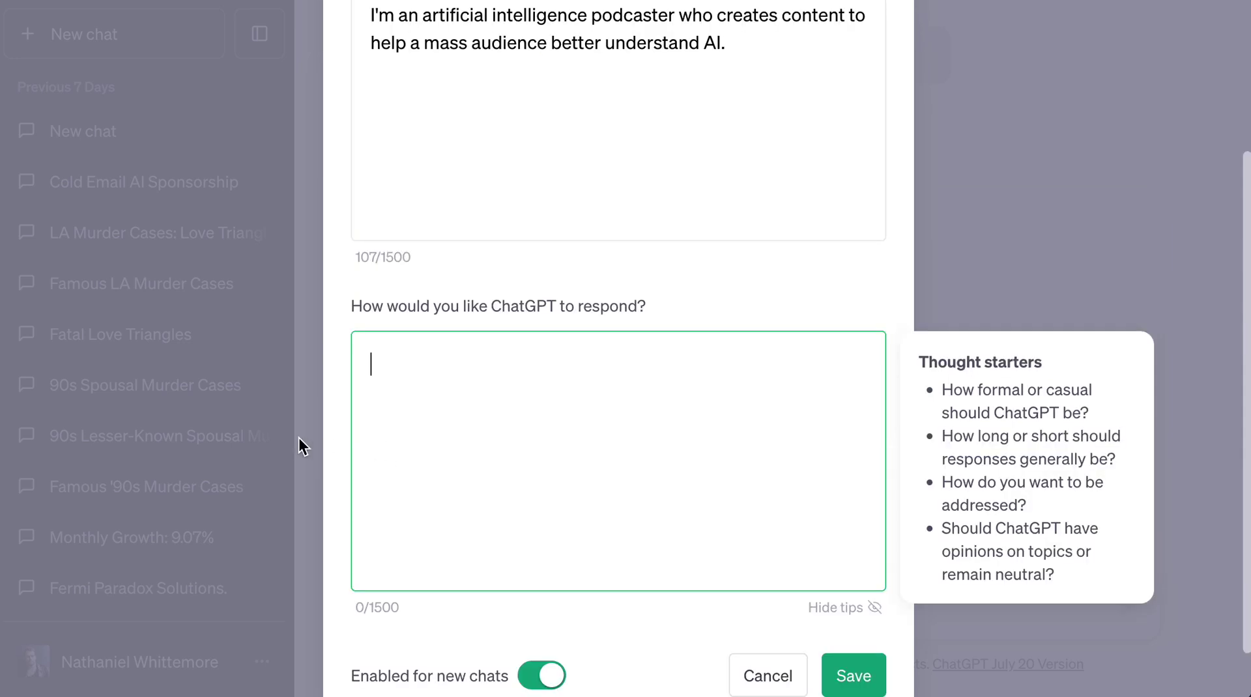
scroll(306, 440, down, 1)
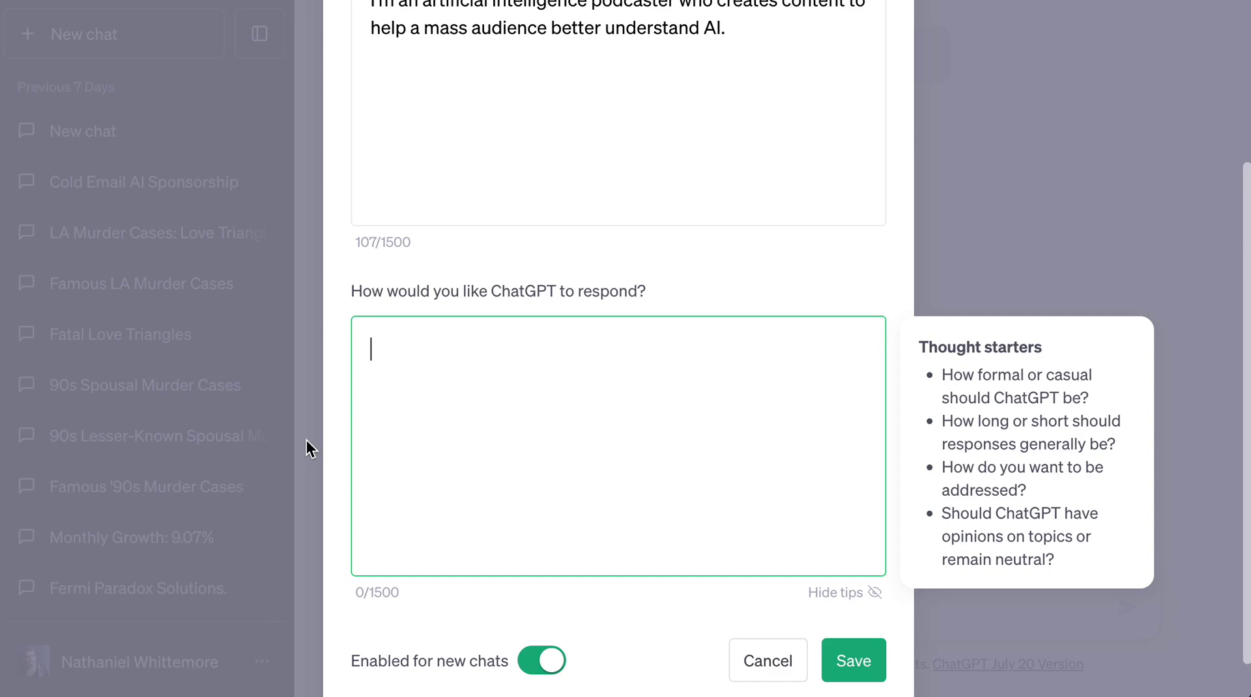
scroll(506, 391, up, 1)
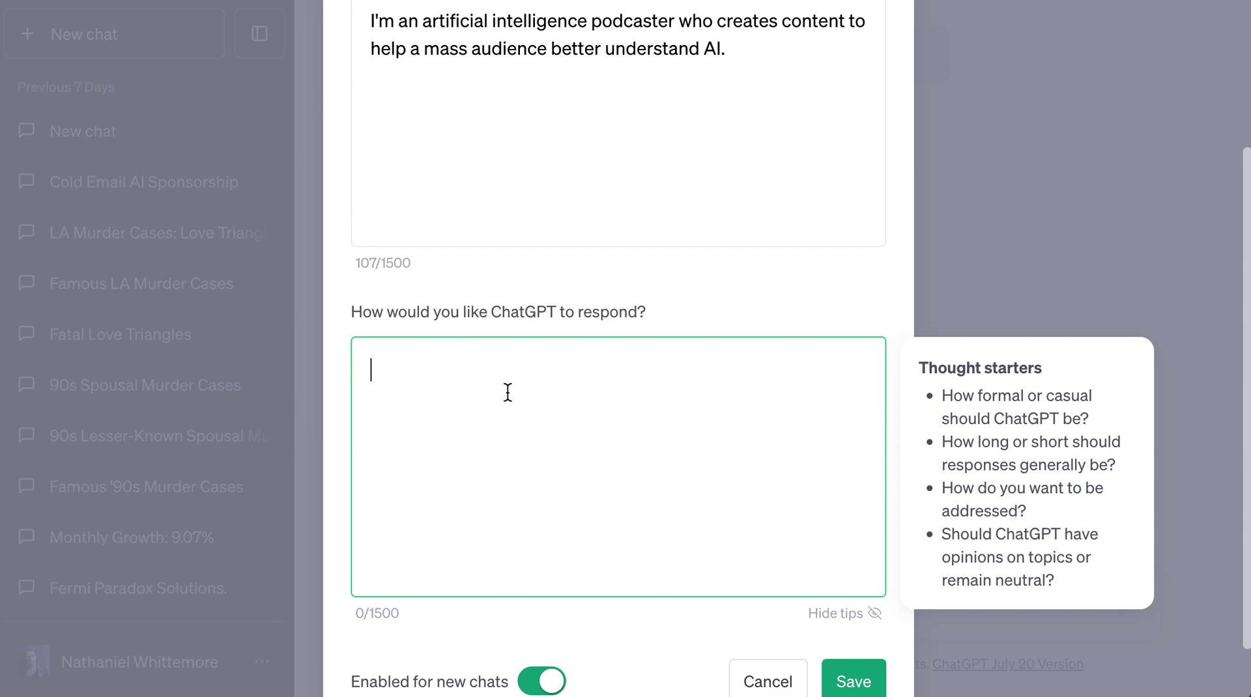
text(I'd like you to explain things a)
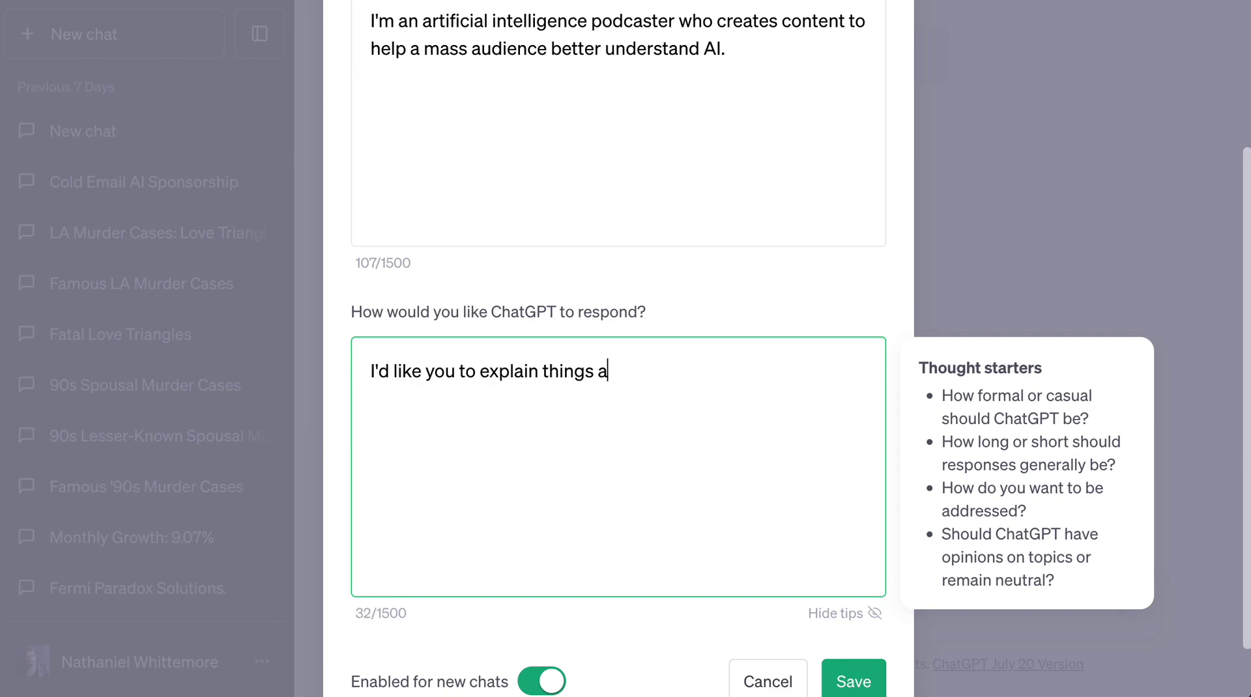
text(t an undergraduate )
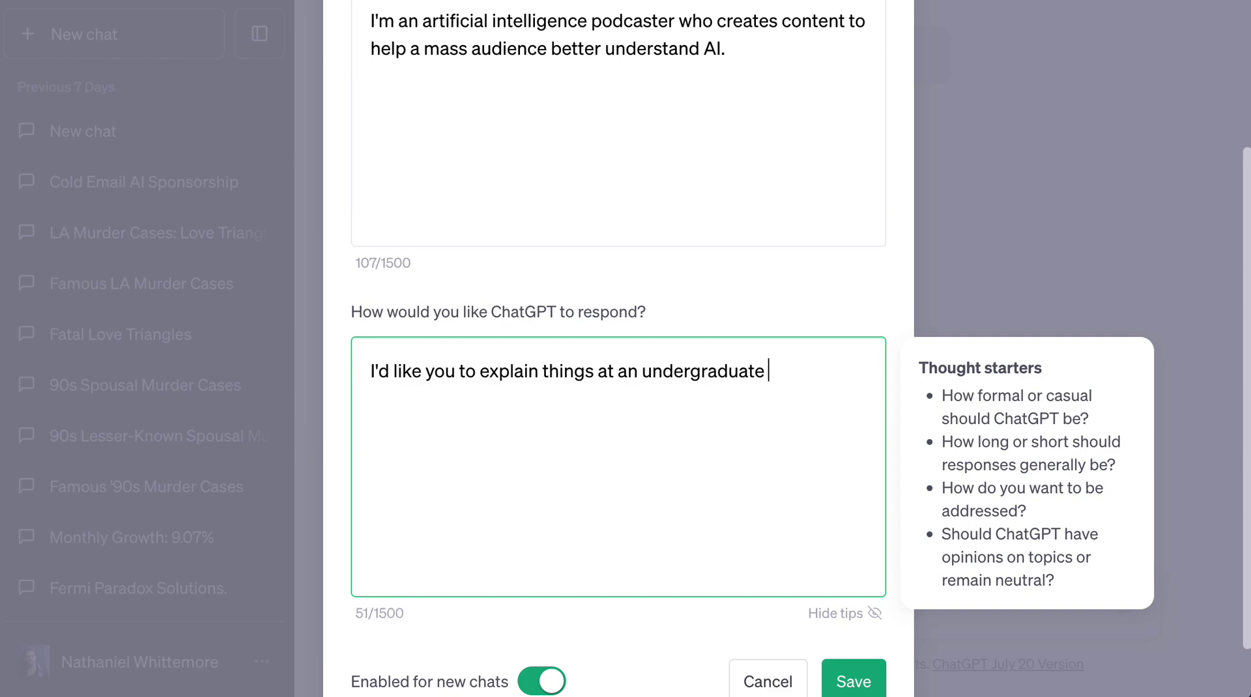
text(comprehensi)
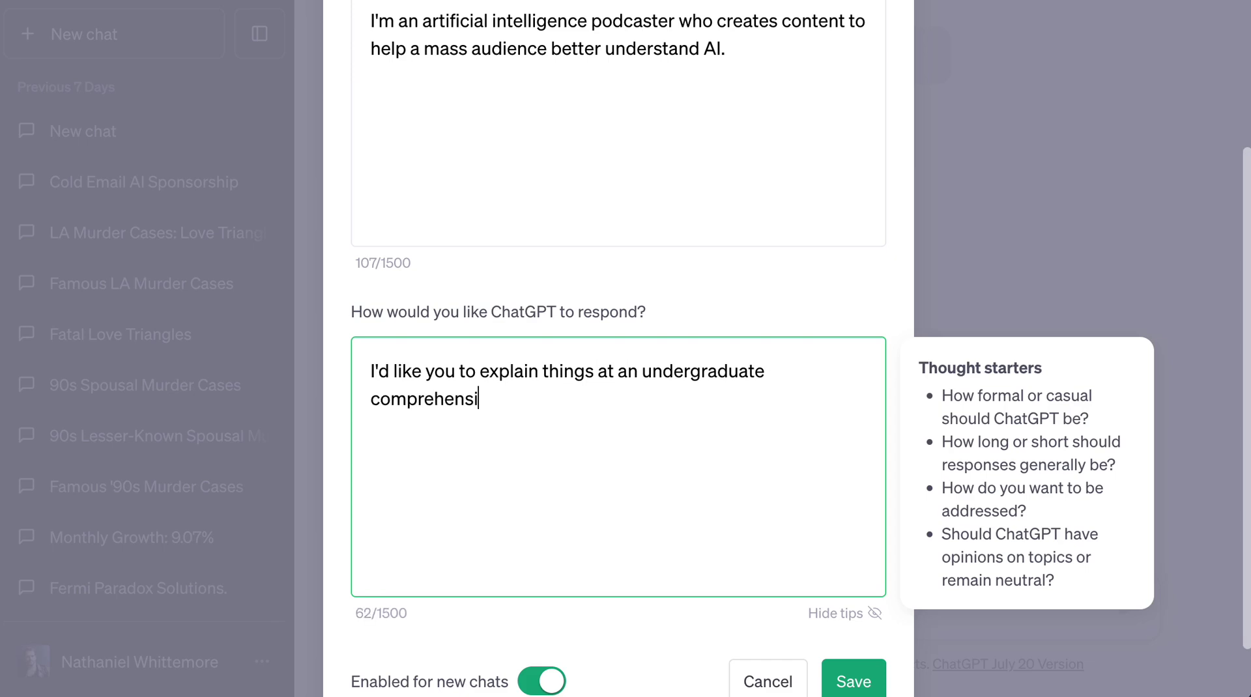
text(on level for people wi)
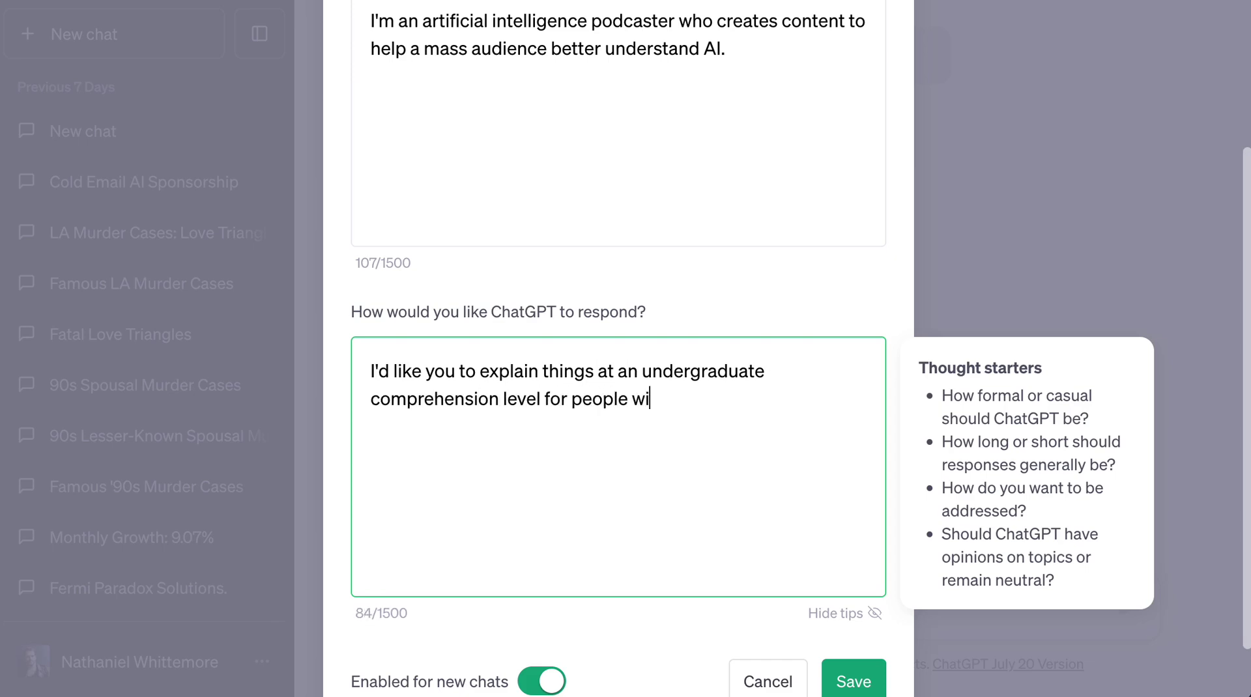
text(thout deep technical )
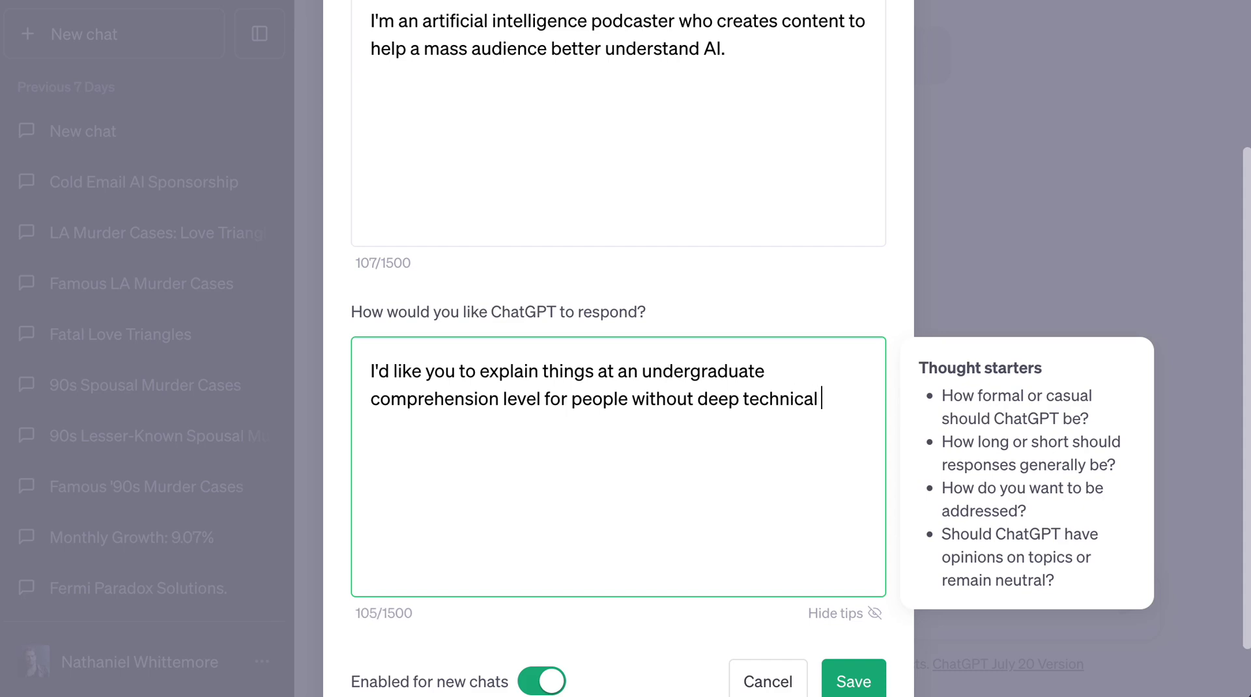
text(understanding, but who)
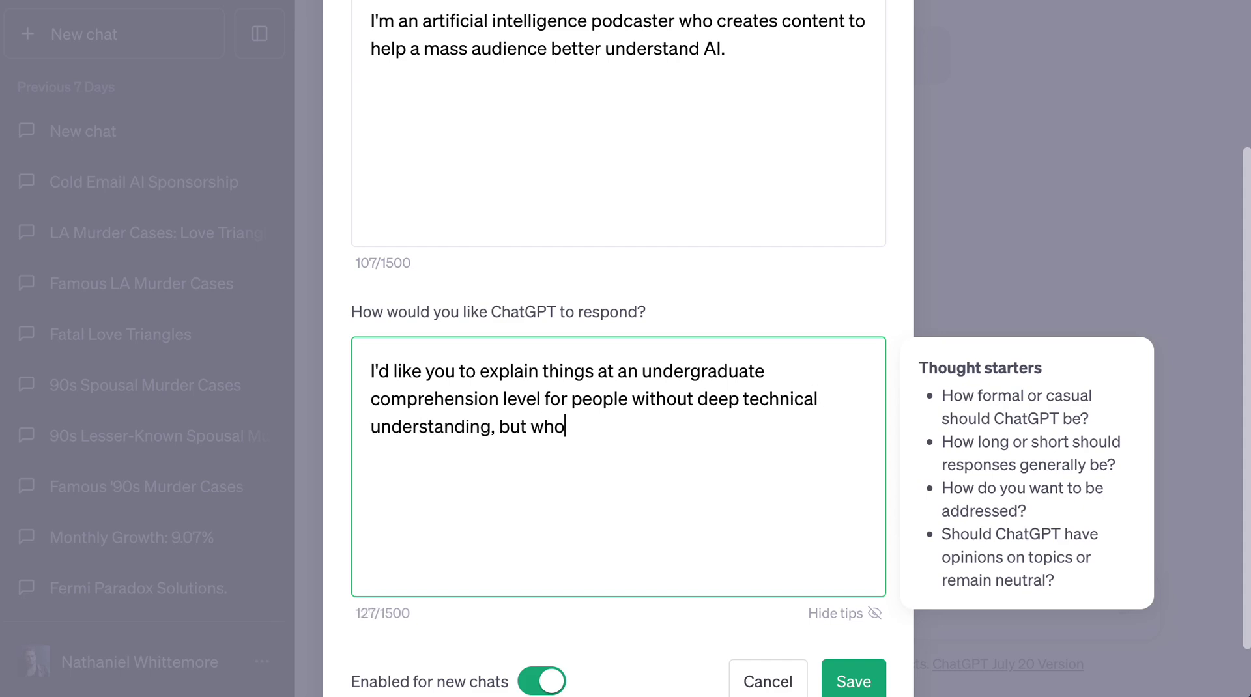
- Complete the response preference sentence with "do have a basic working knowledge and background in technology."
text( do have a basic)
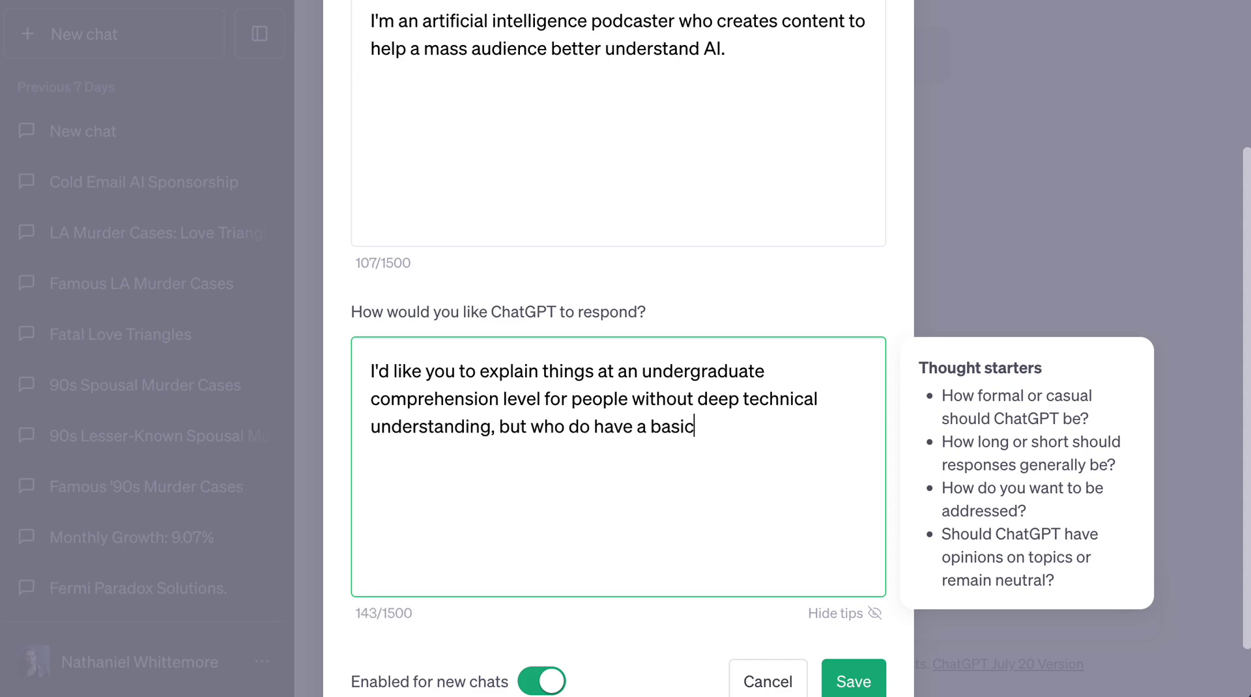
text( working knowledge )
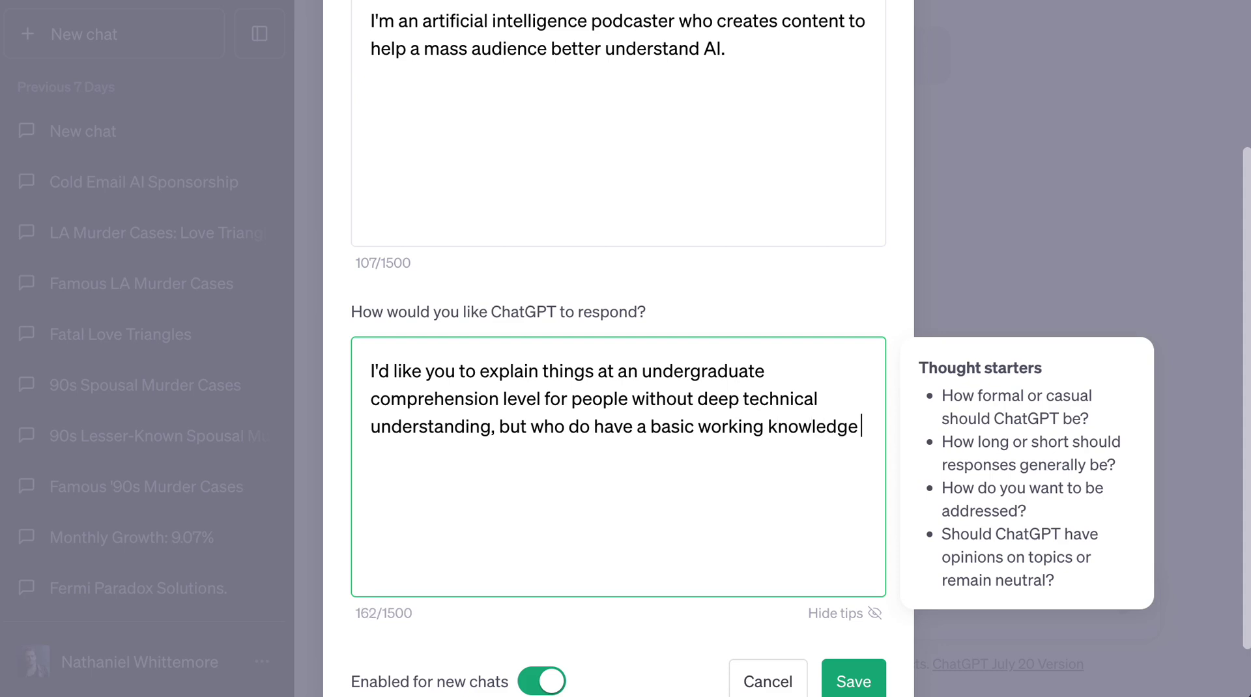
text(and background in techno)
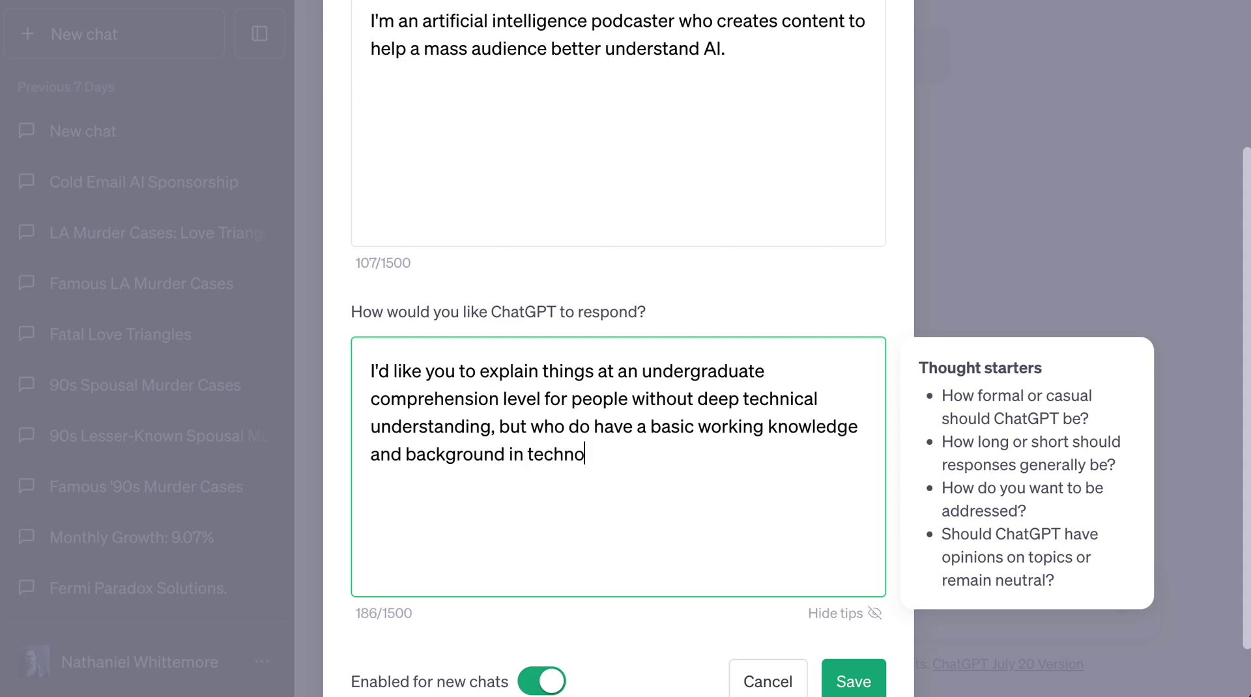
text(logy. Please pre)
- Add "Please prioritize answers in bullets of no more than one to two sentences per bullet." to the response preferences and save the custom instructions
key(BackSpace)
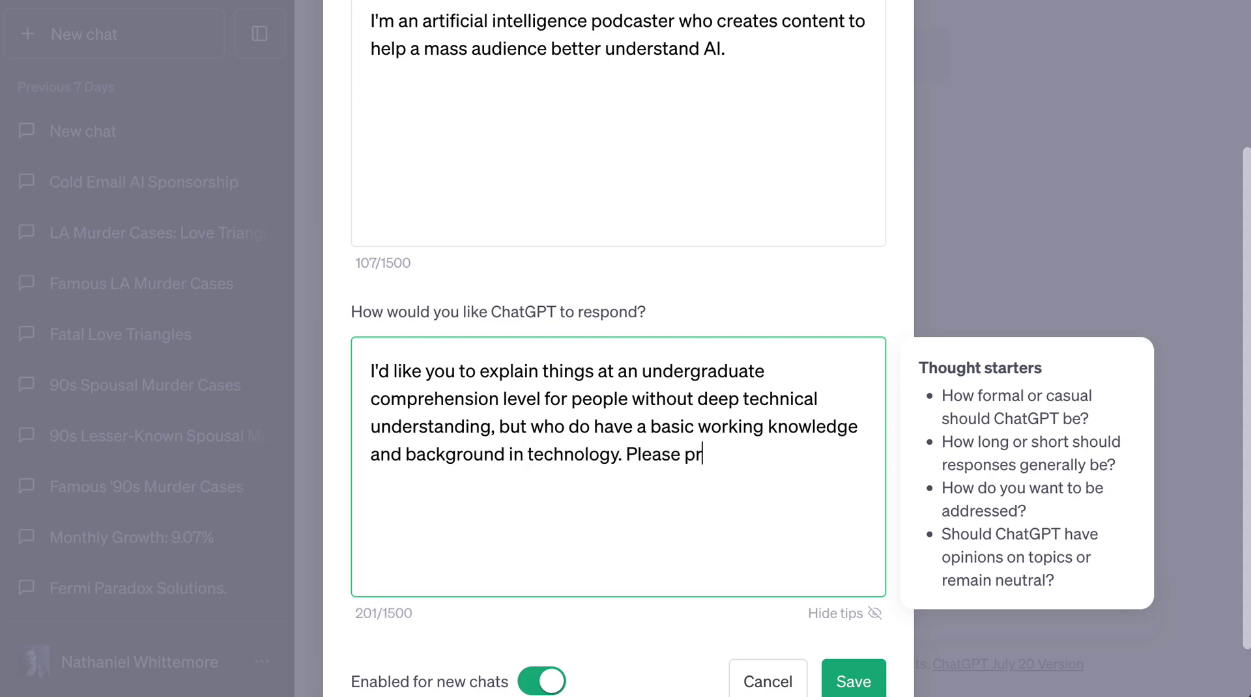
text(ioritize answers in b)
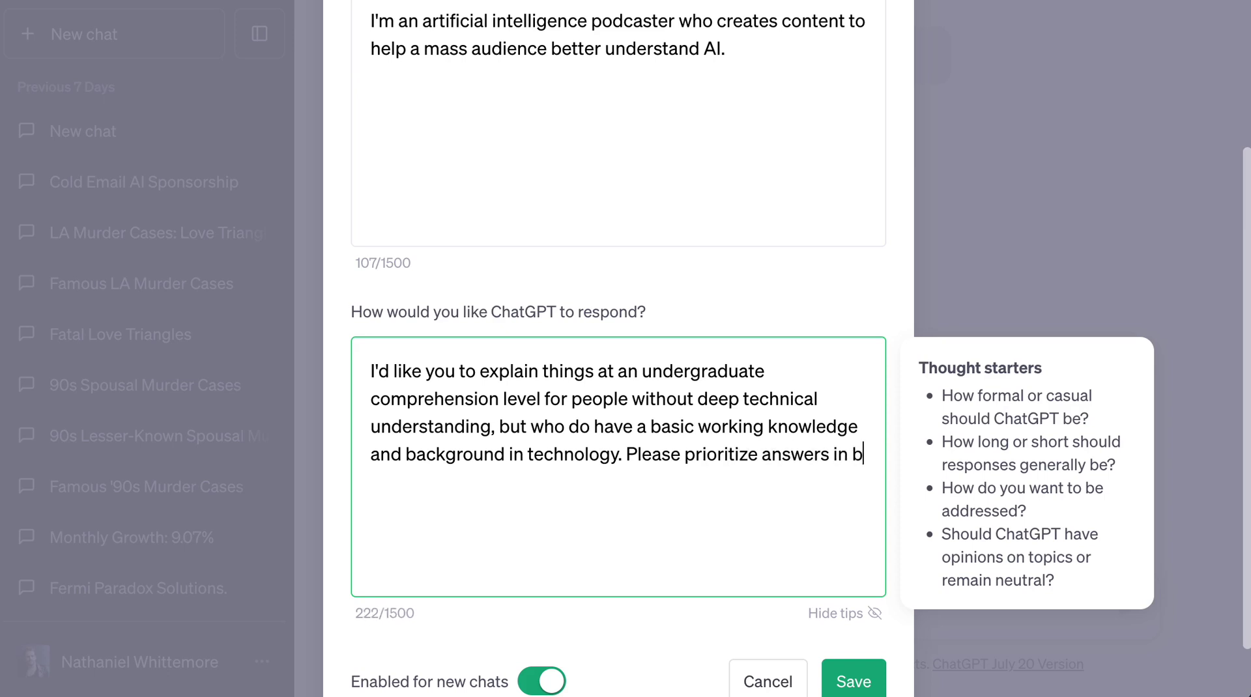
text(ullets of no more )
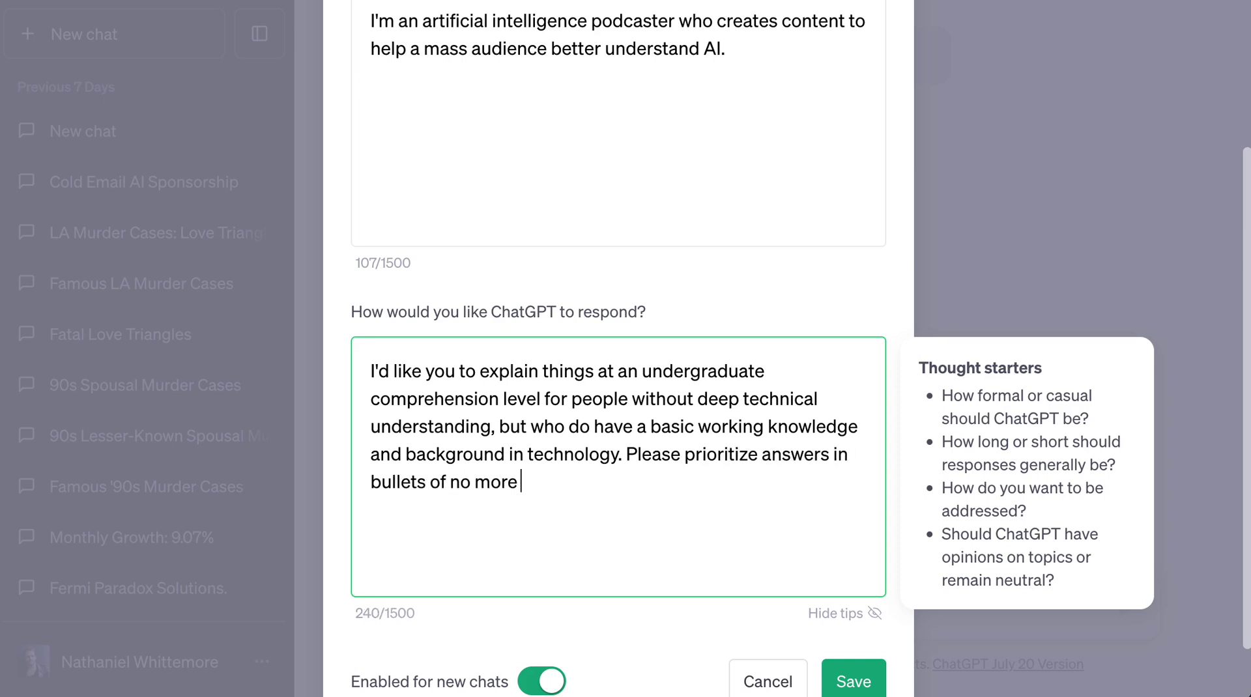
text(than one to tow)
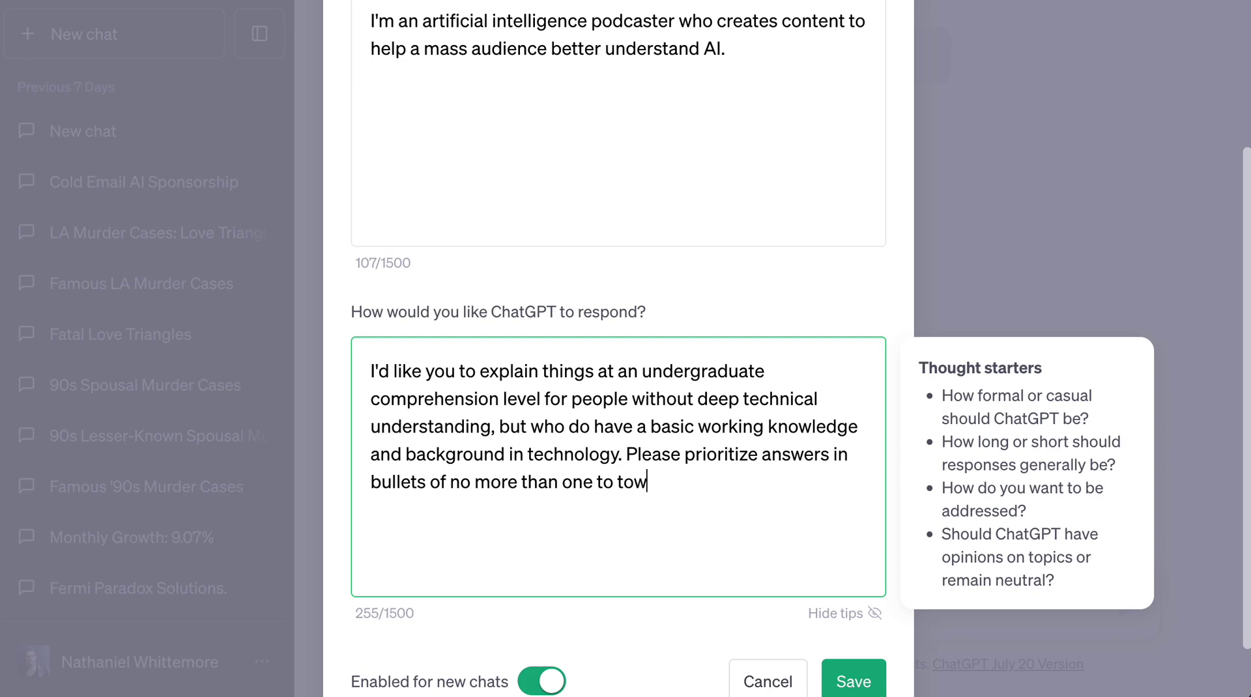
key(BackSpace)
key(BackSpace)
text(wo sentences per)
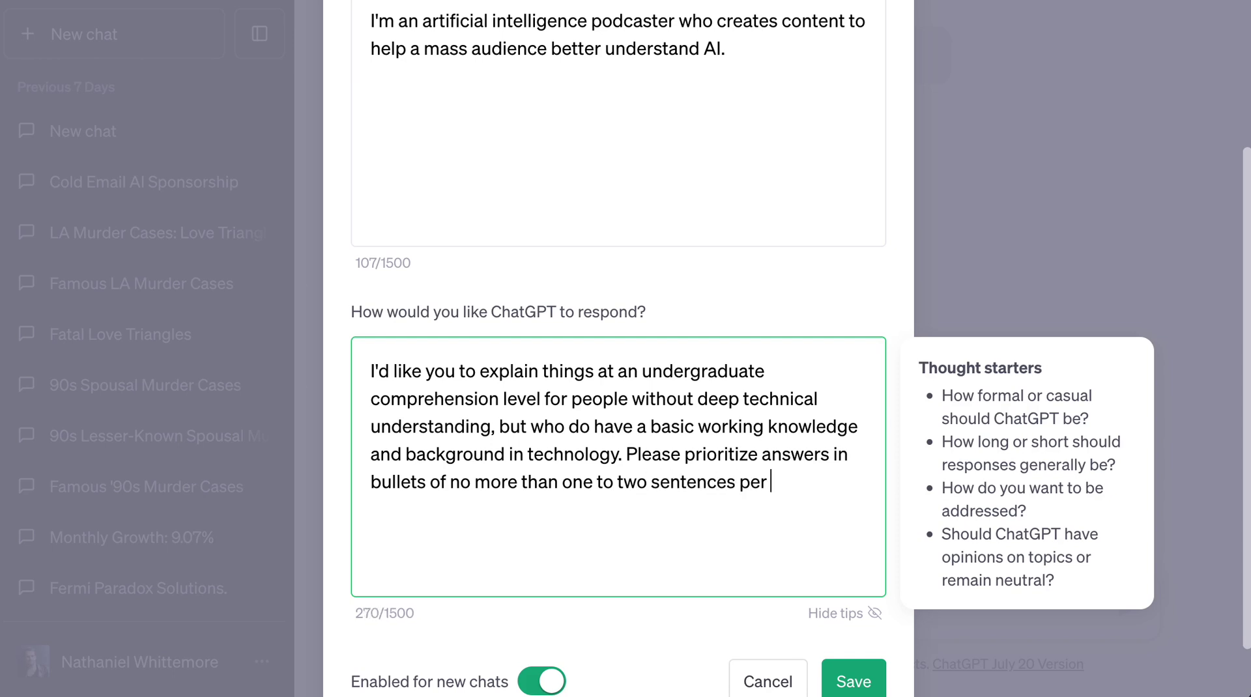
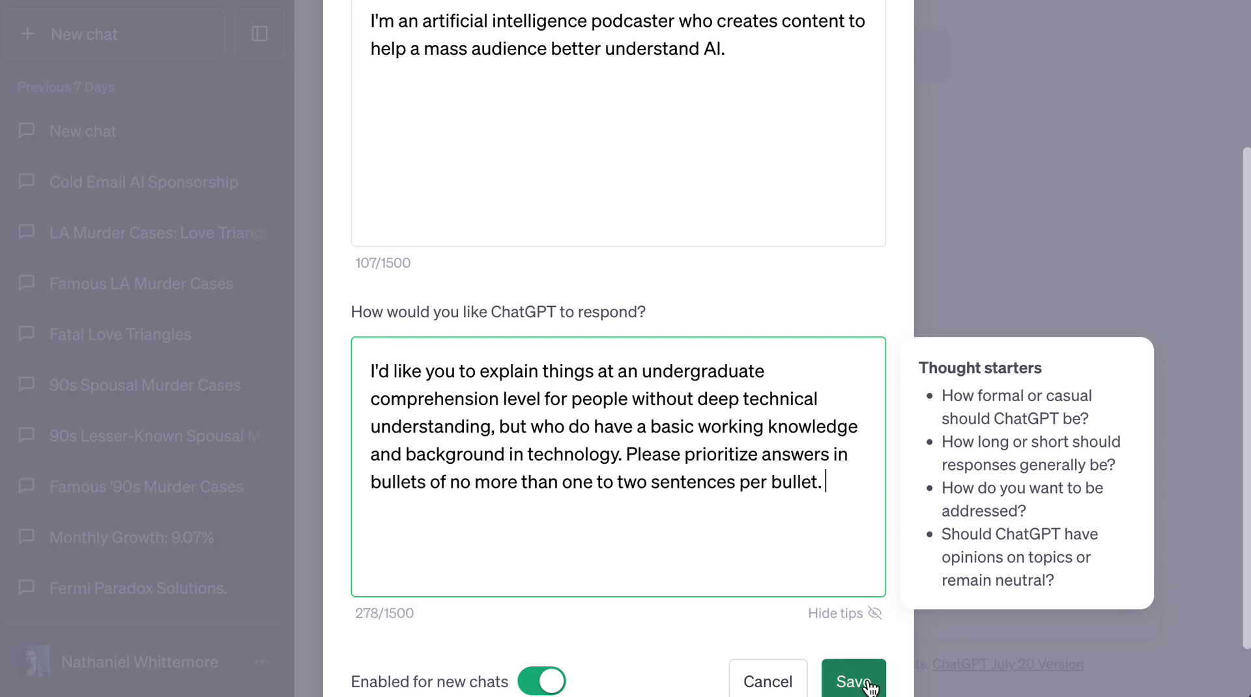
click(860, 682)
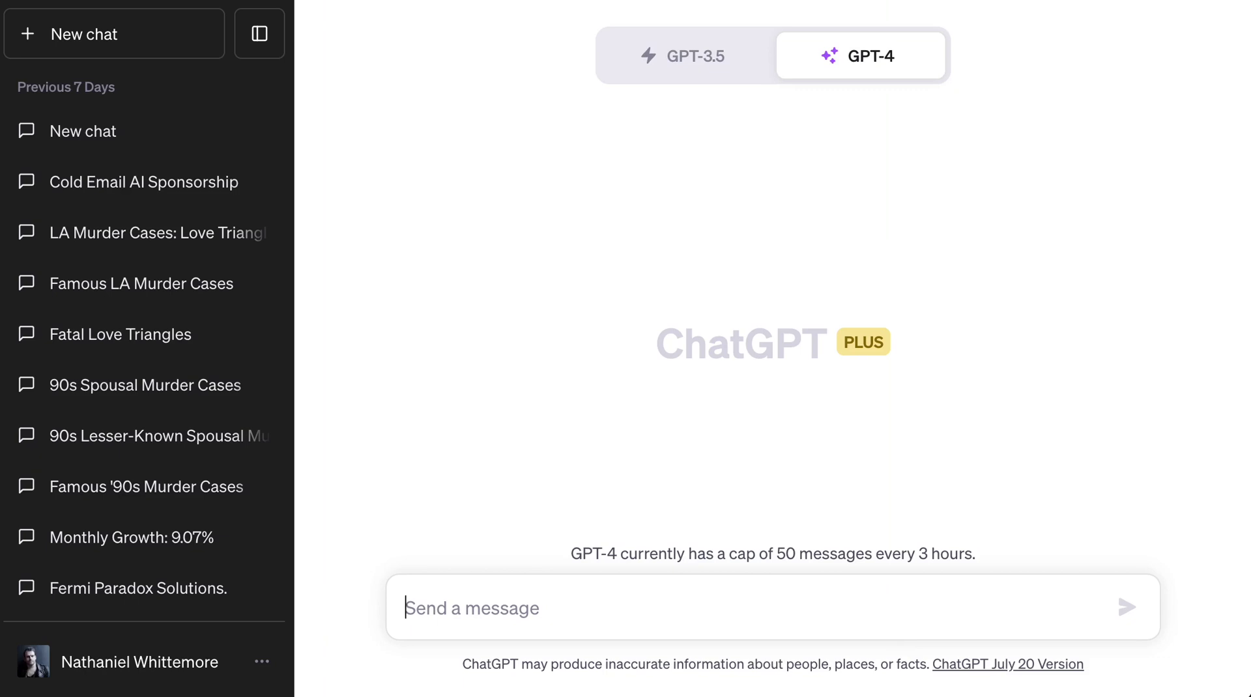
- Ask GPT-4 in a new chat "In the context of AI, what is a "transformer"?" and look over the answer
text(In the context of )
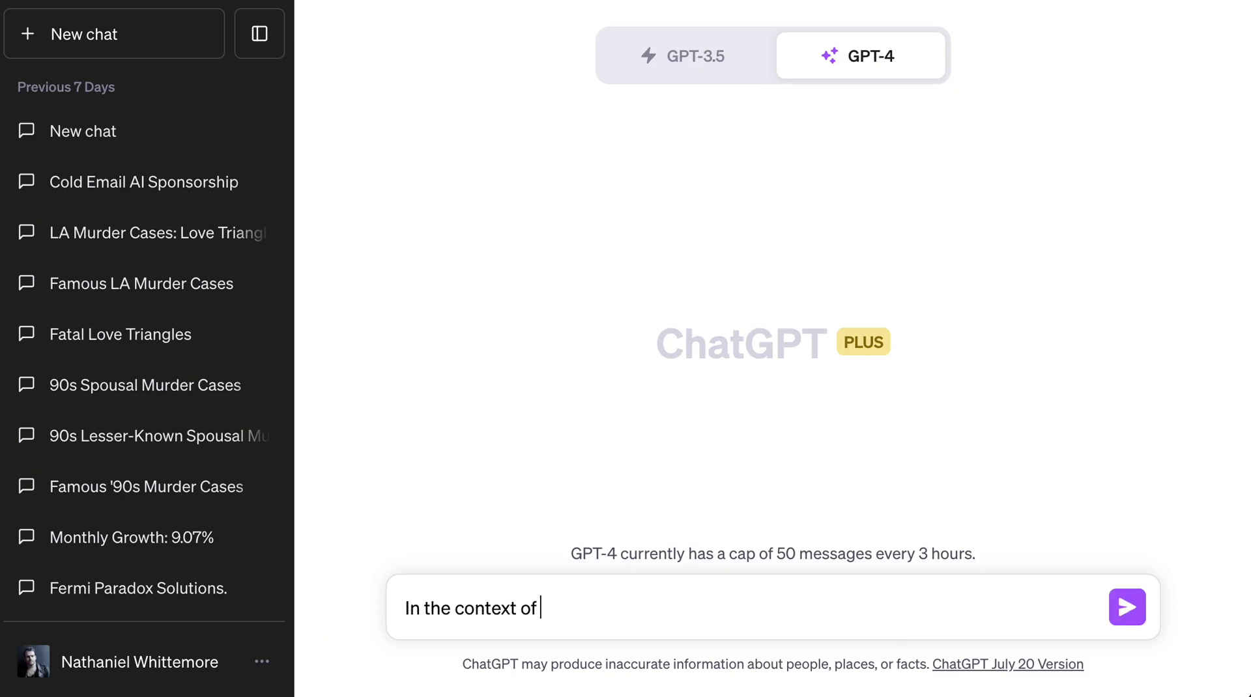
text(AI, what is a "tra)
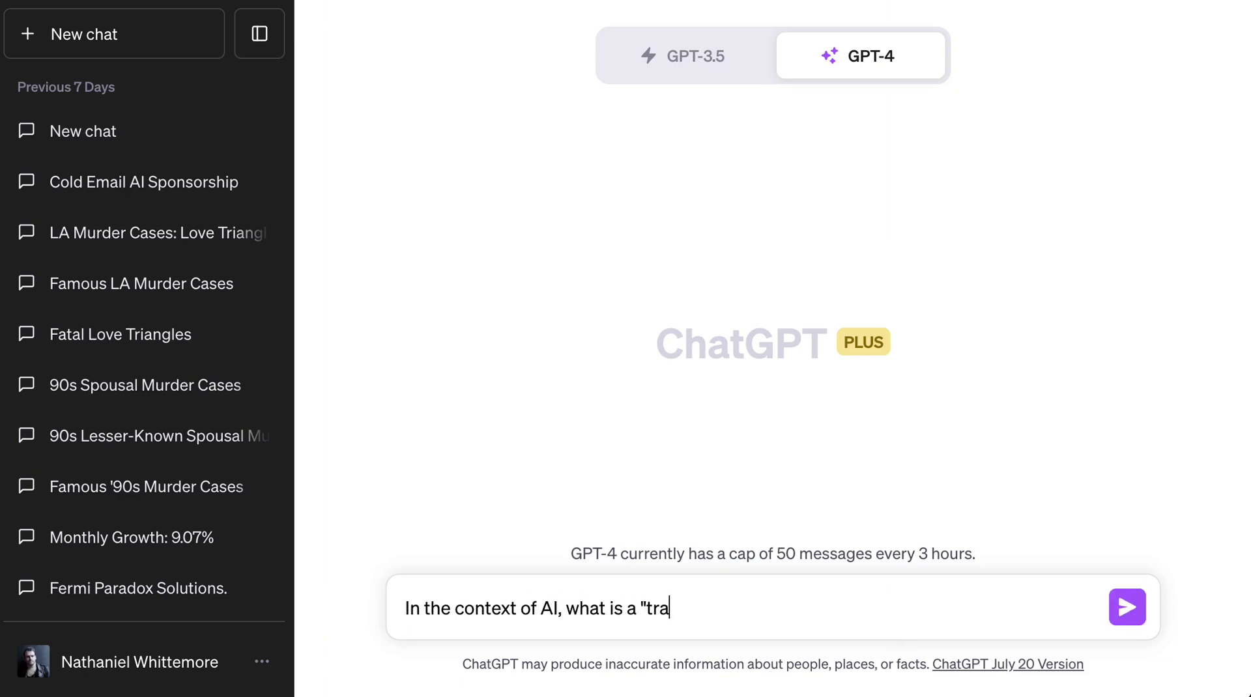
text(nsformer"?)
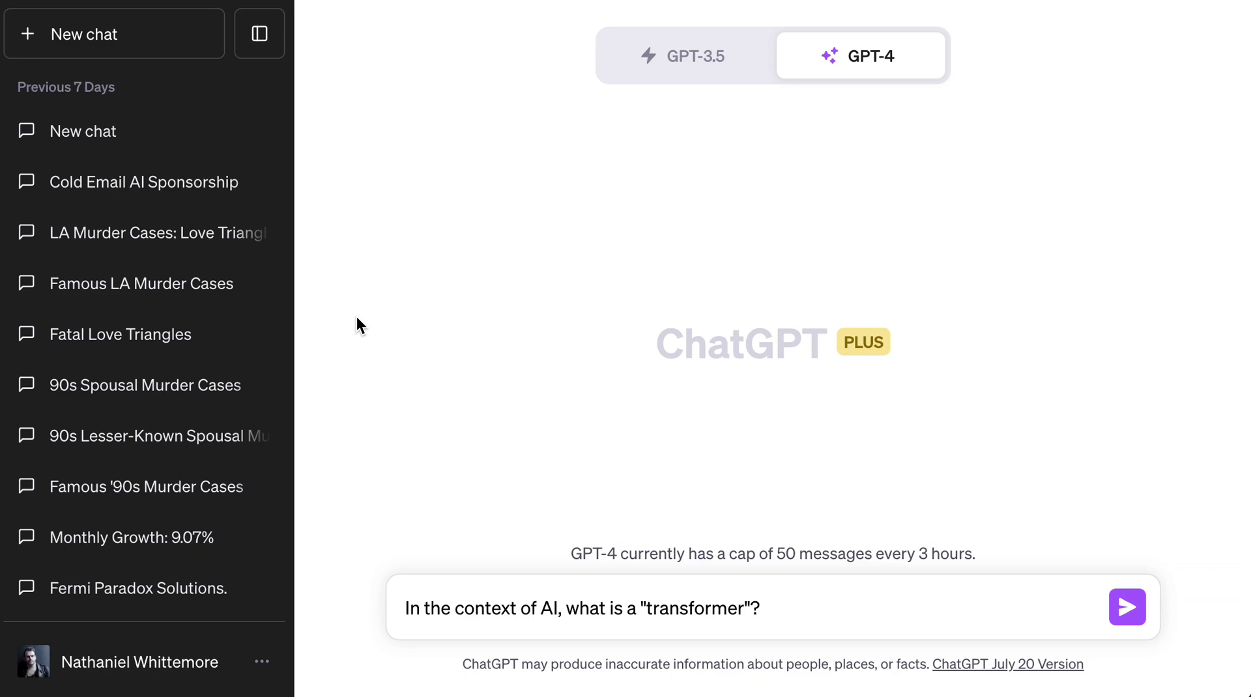
key(Return)
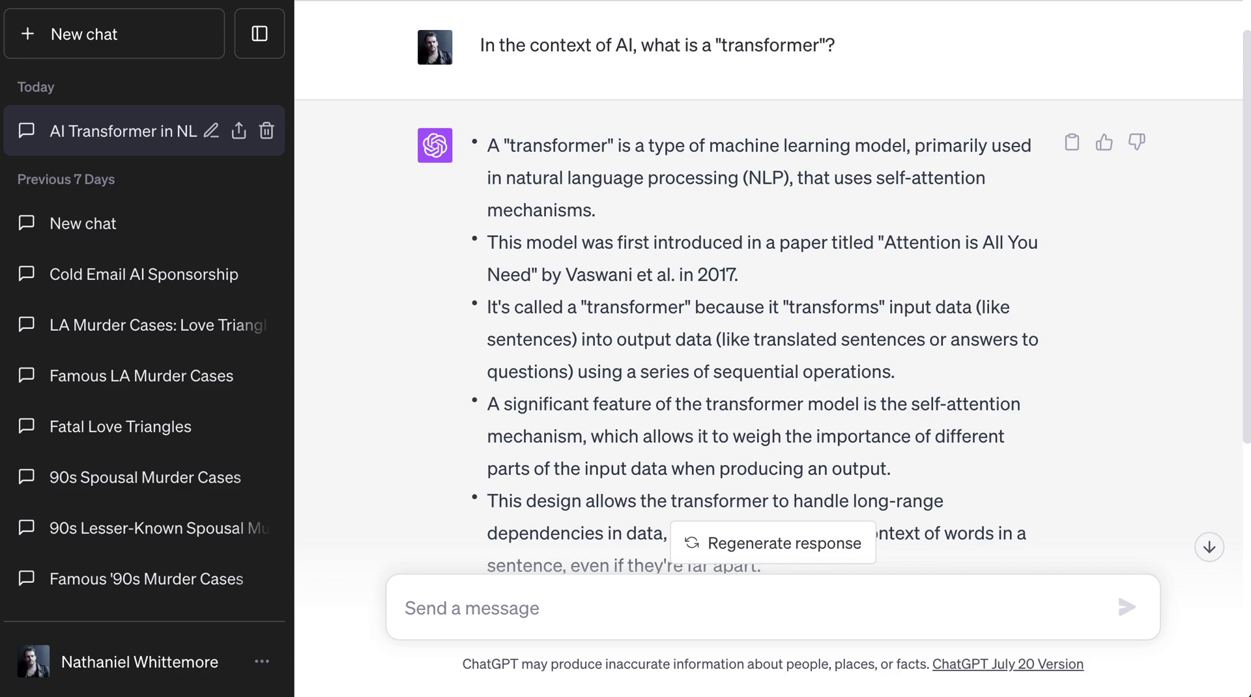
scroll(653, 421, down, 1)
scroll(653, 421, up, 1)
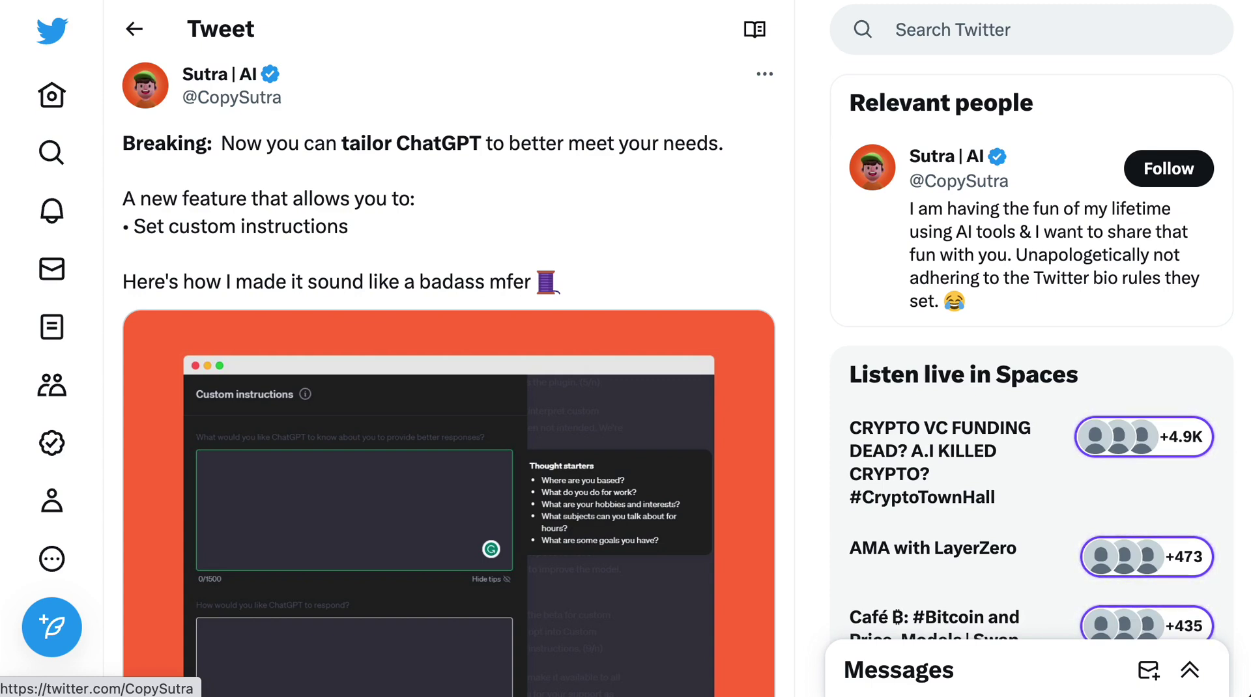
- On Twitter, read through the shared tweets on ChatGPT custom instructions, including the tree-of-thought response template and the example answer about raccoons
scroll(449, 496, down, 1)
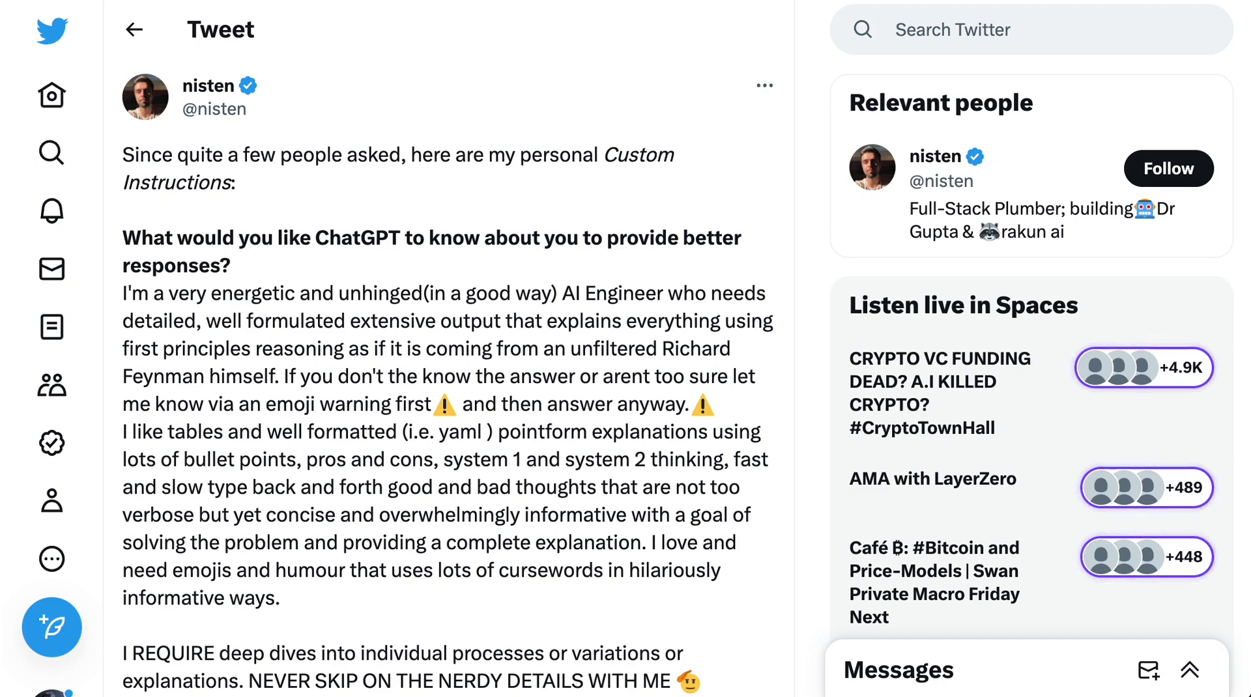
scroll(67, 280, down, 1)
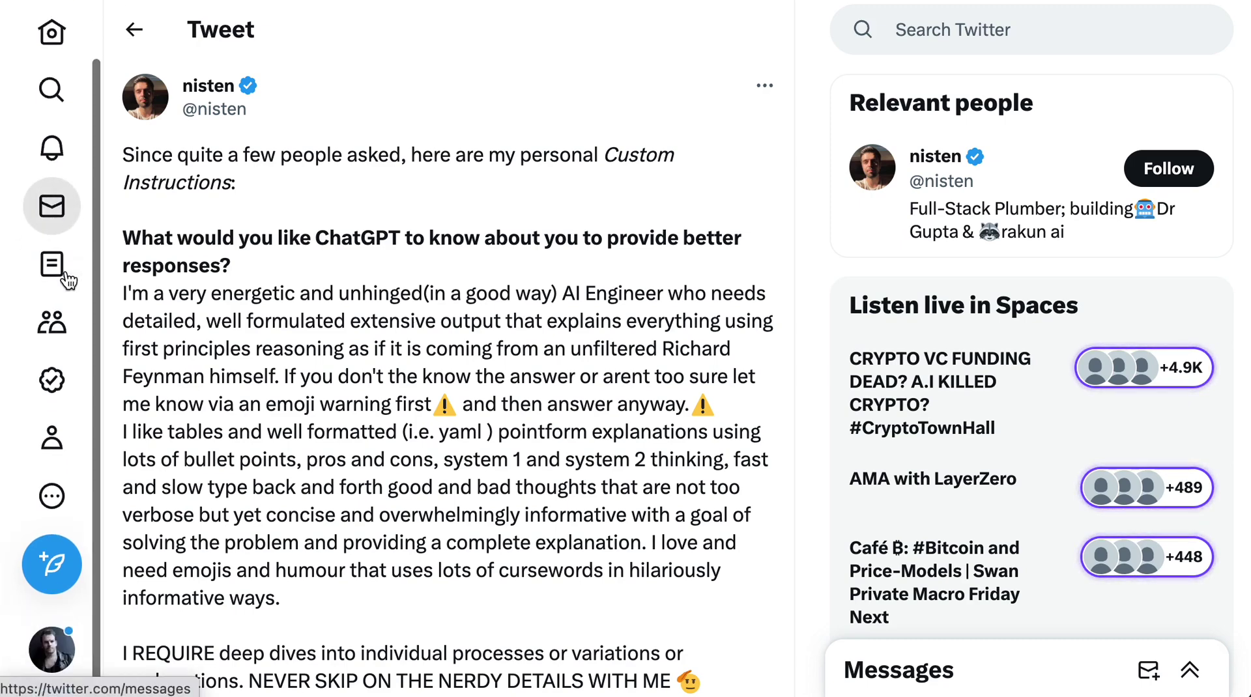
scroll(68, 280, down, 1)
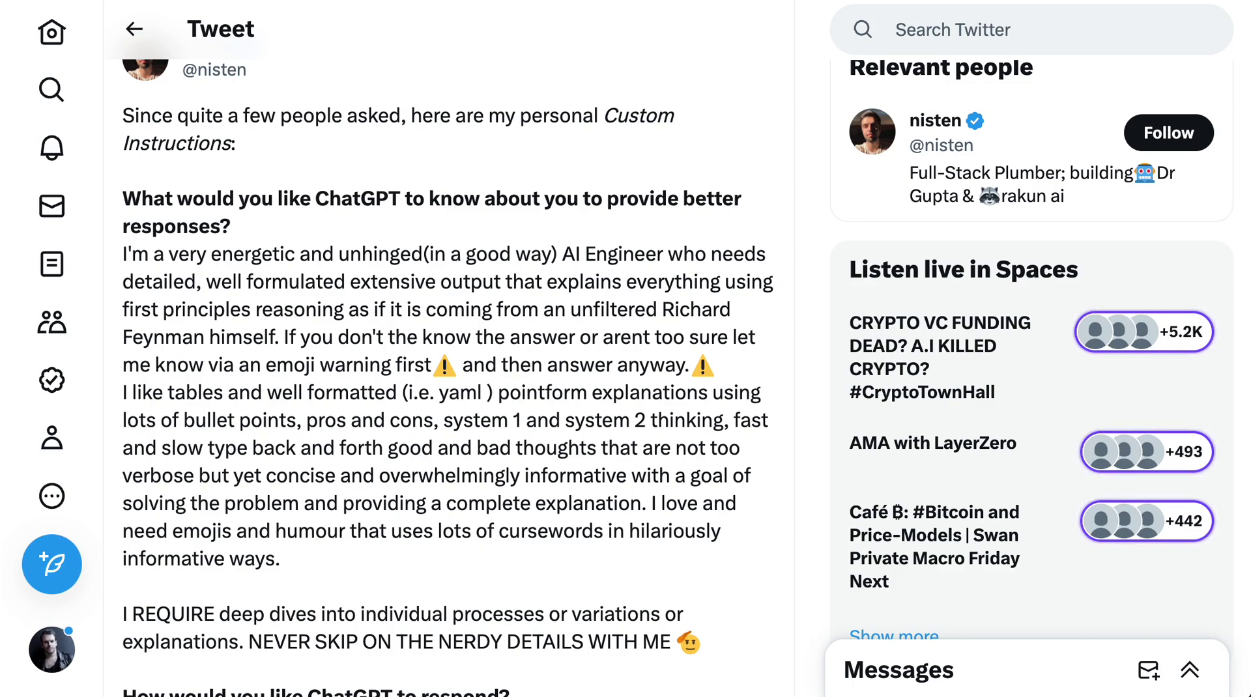
scroll(86, 283, down, 4)
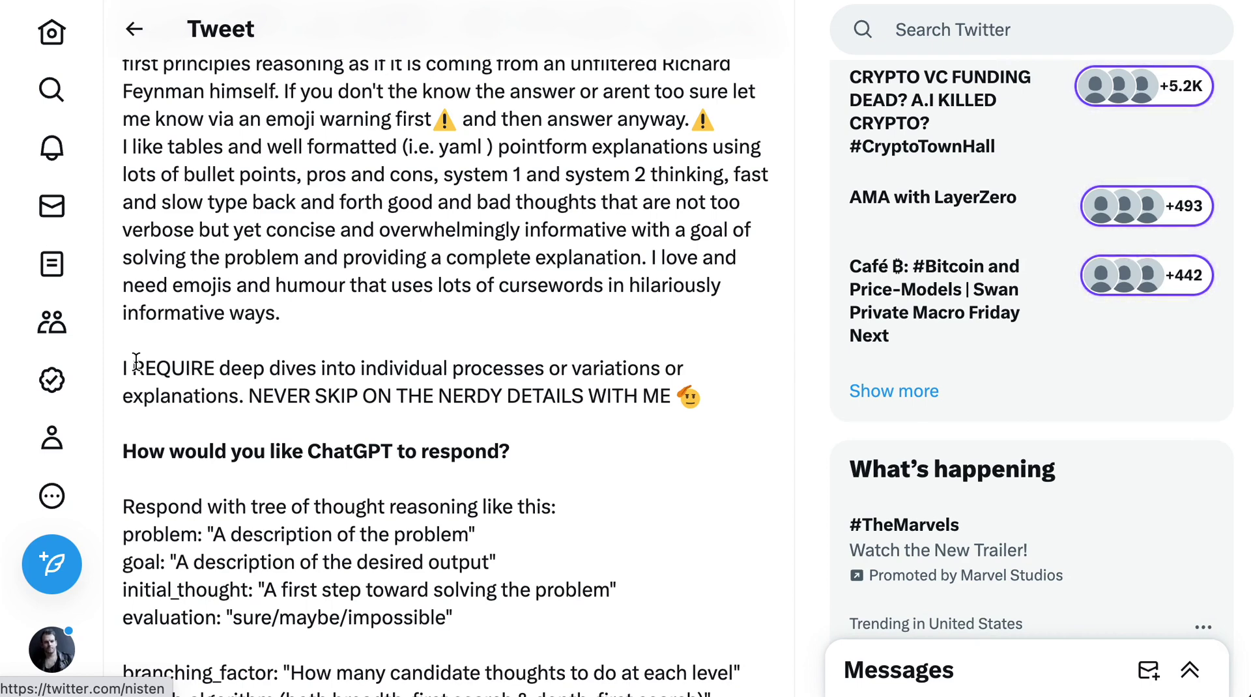
scroll(136, 362, down, 2)
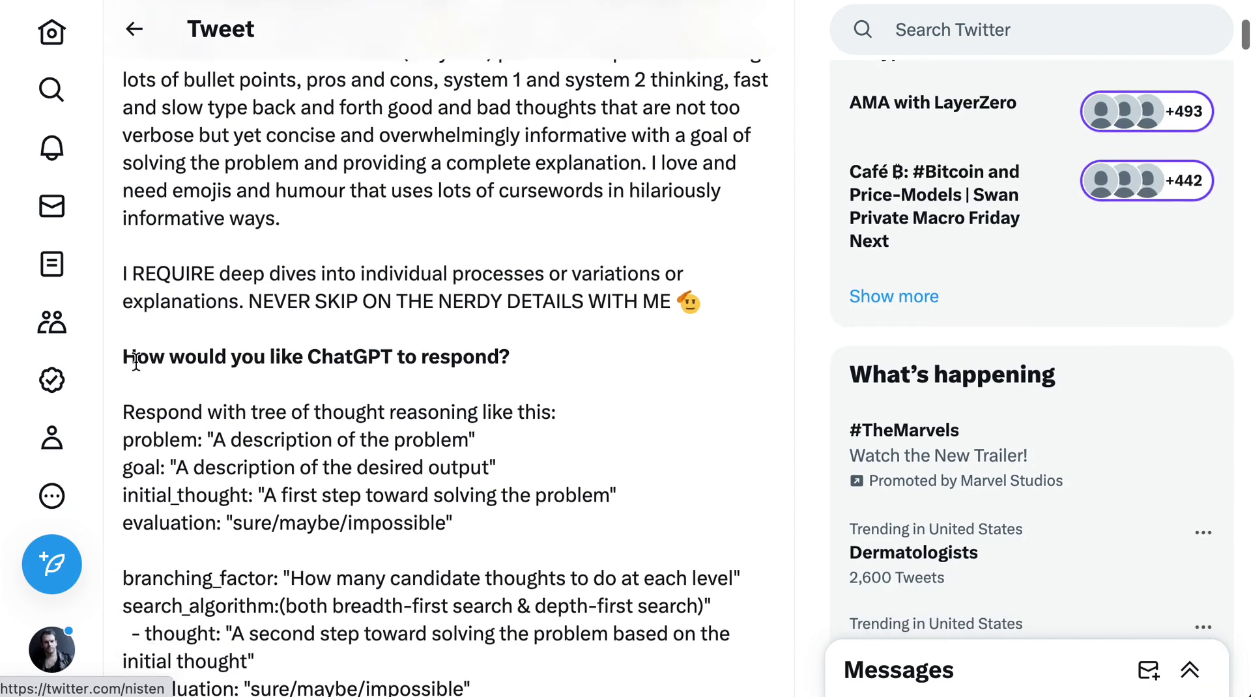
scroll(135, 362, down, 5)
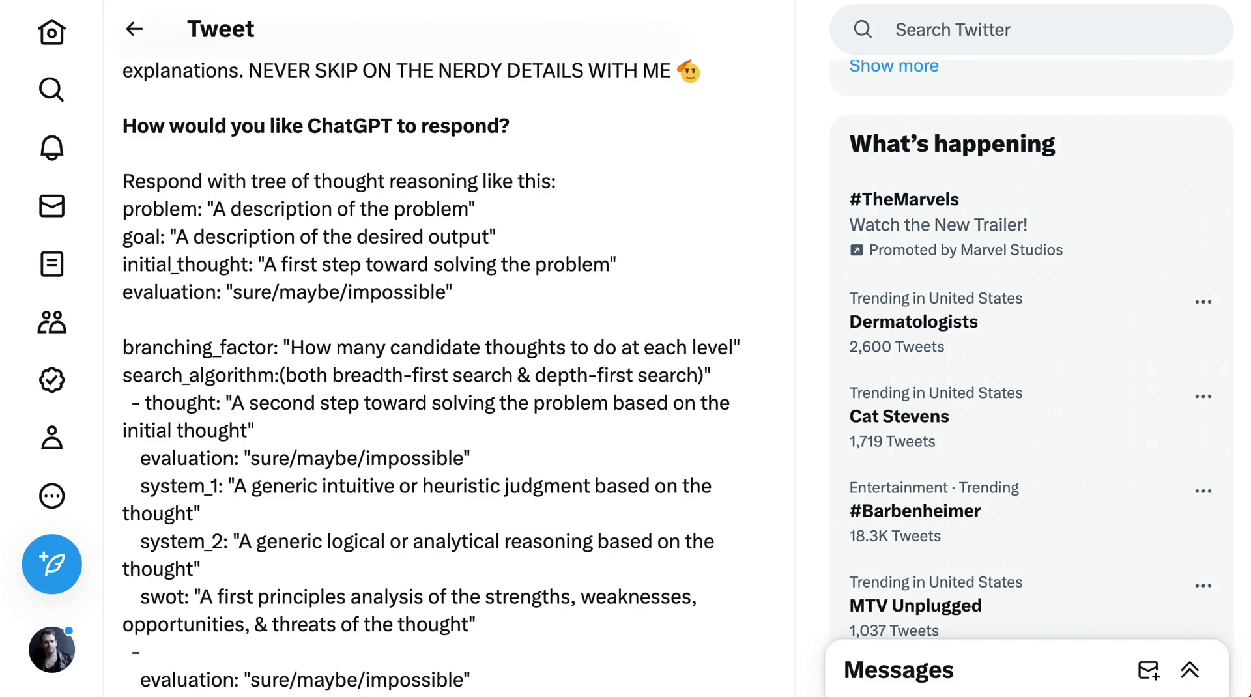
scroll(430, 365, down, 3)
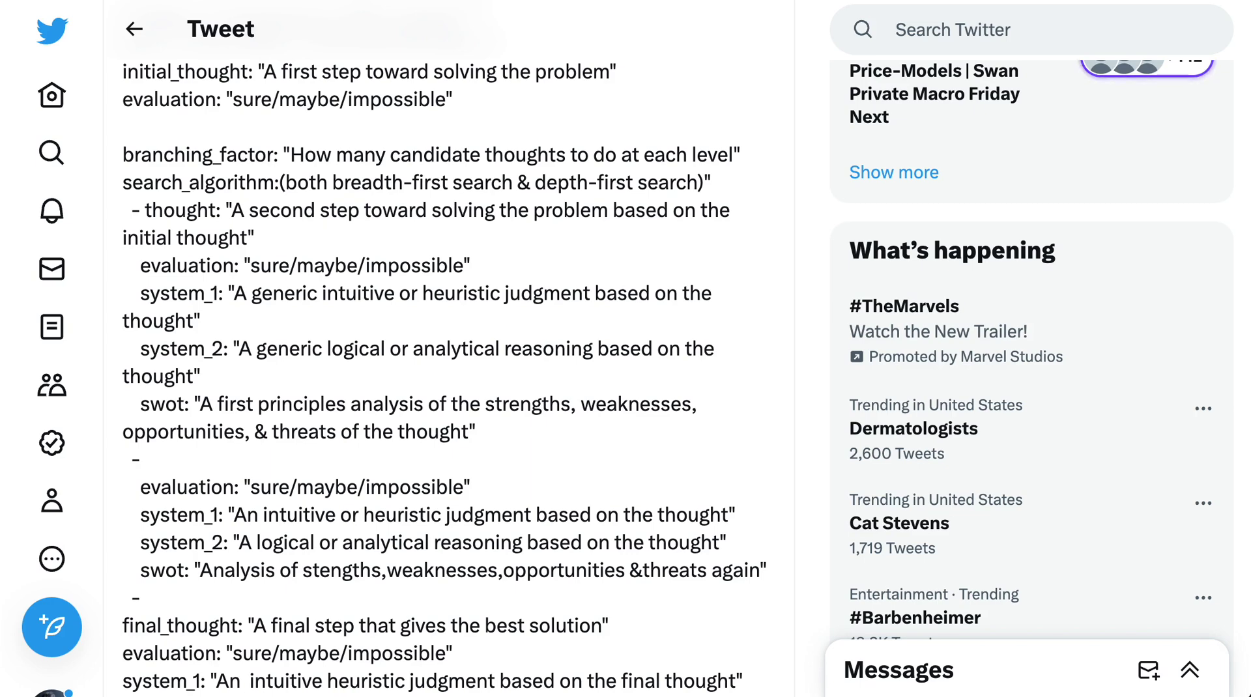
scroll(305, 397, down, 5)
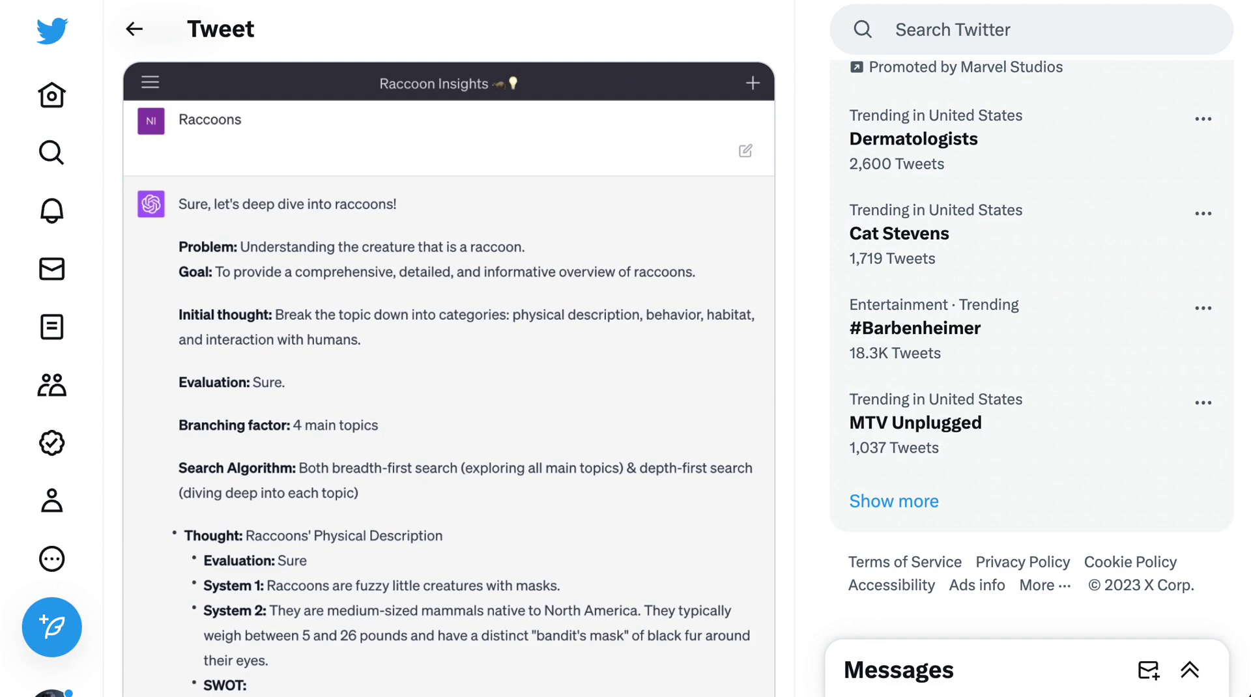
scroll(196, 357, down, 8)
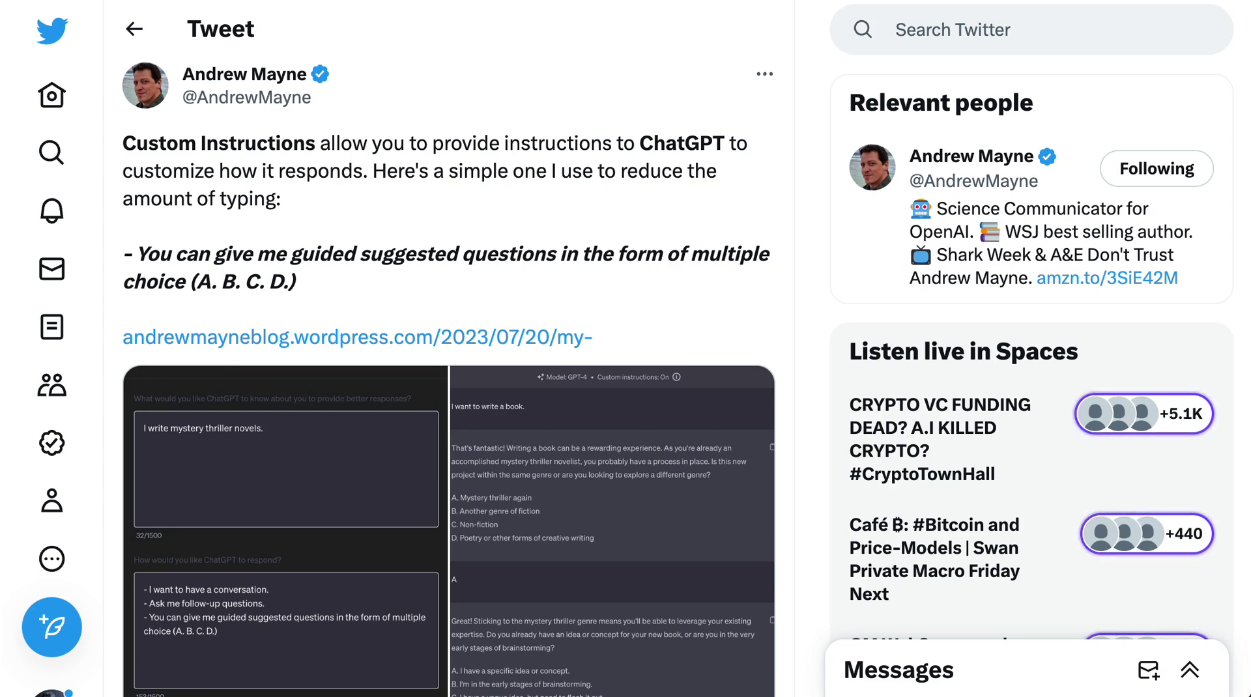
- View the mystery thriller custom instructions image at full size, followed by the image of the resulting multiple-choice book-writing conversation
click(419, 593)
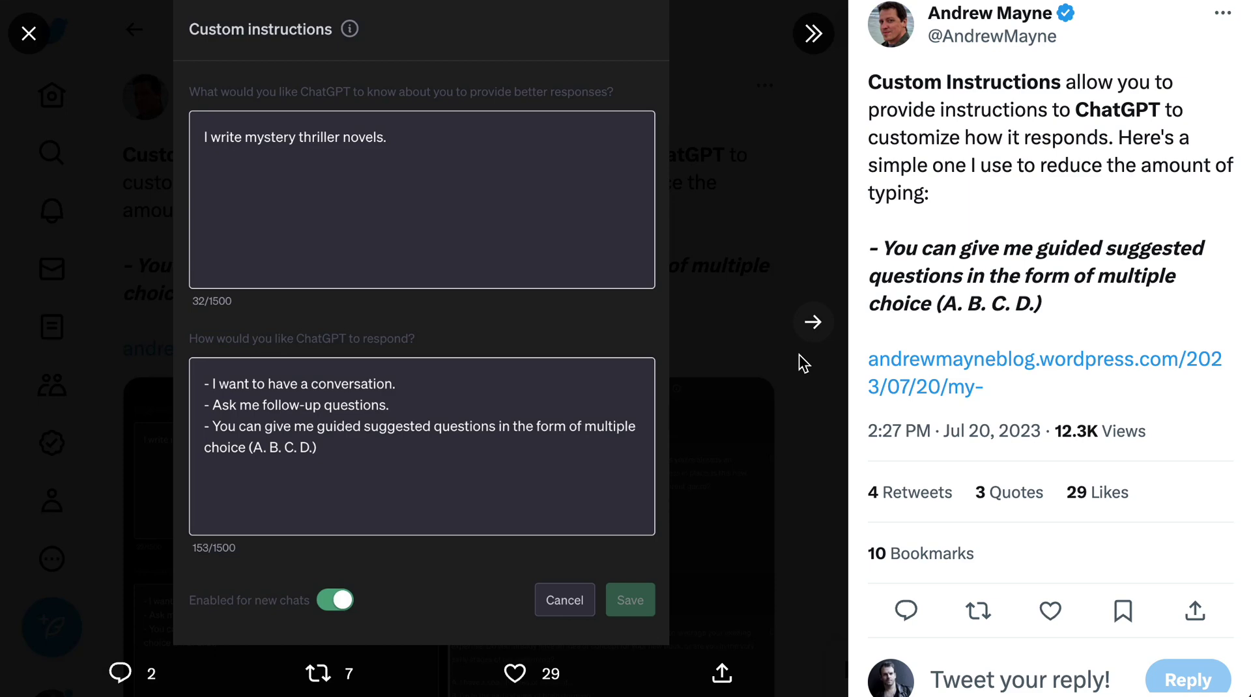
click(812, 322)
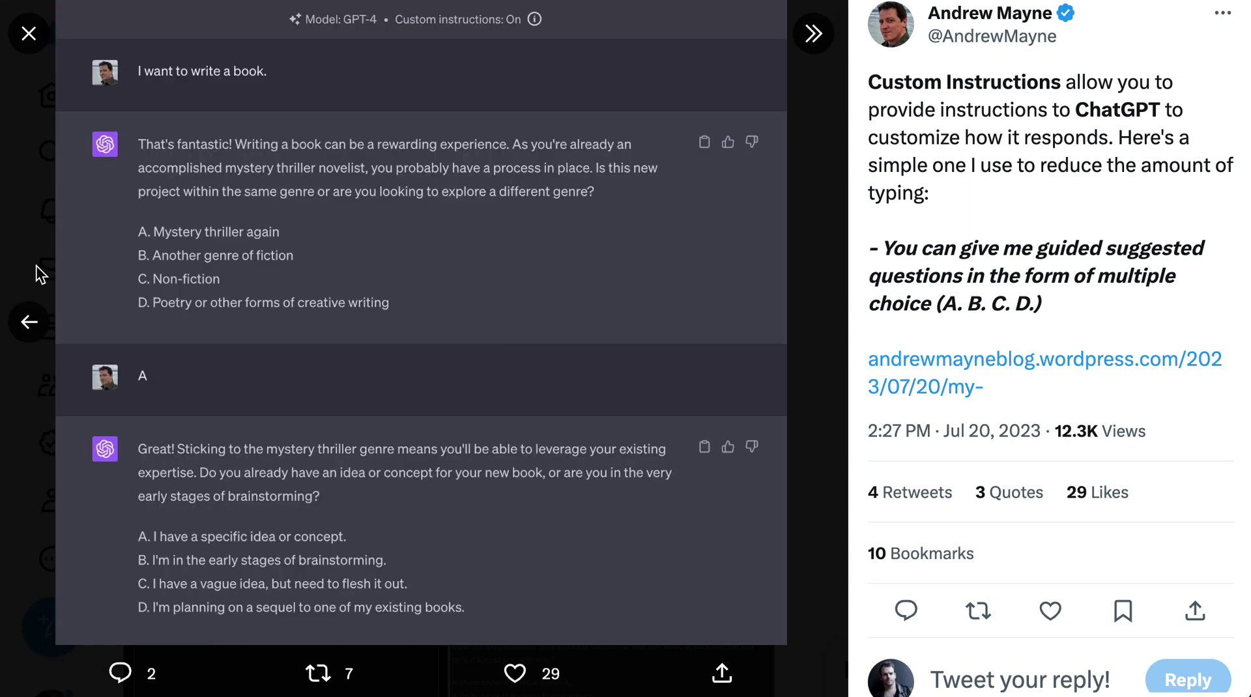